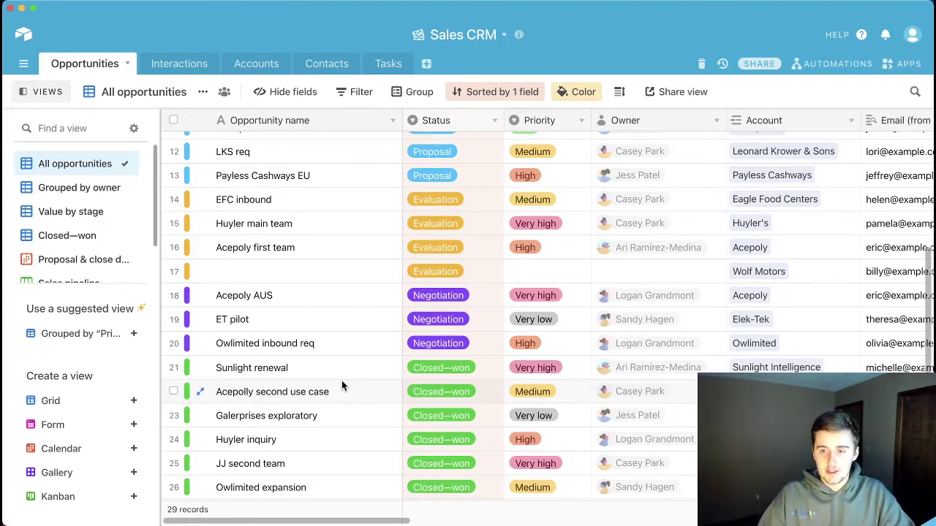
# Step: Insert a checkbox field directly after the Opportunity name field
pyautogui.rightClick(357, 123)
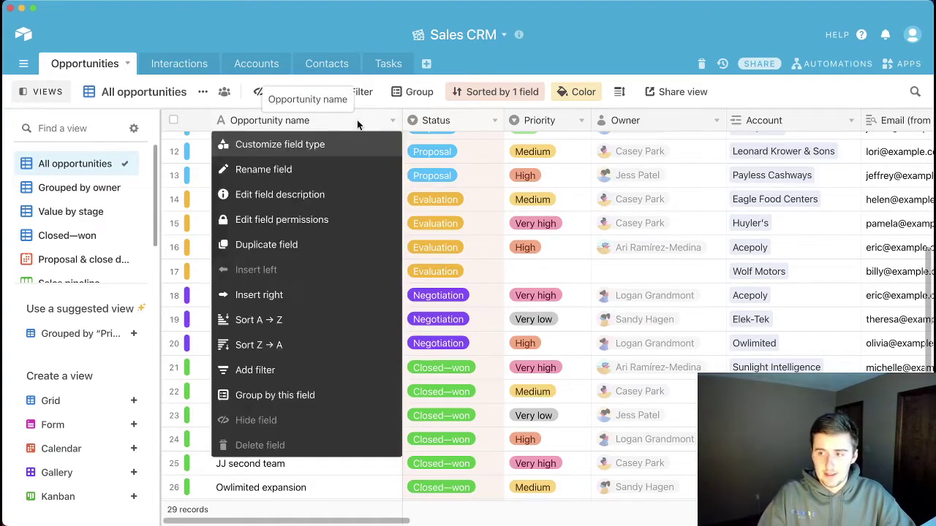
pyautogui.click(325, 305)
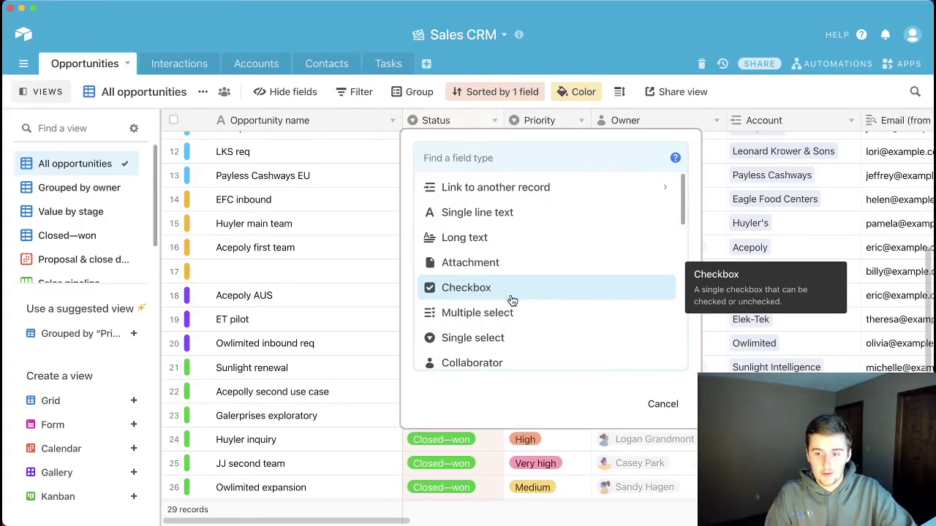
pyautogui.click(512, 298)
pyautogui.click(665, 252)
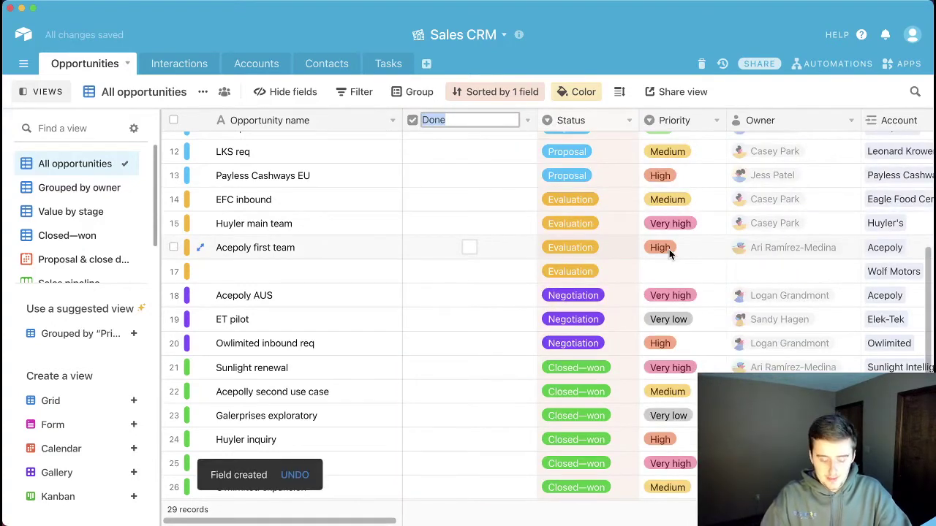
# Step: Name the new checkbox field "Approved?" and narrow its column
pyautogui.write('Ready')
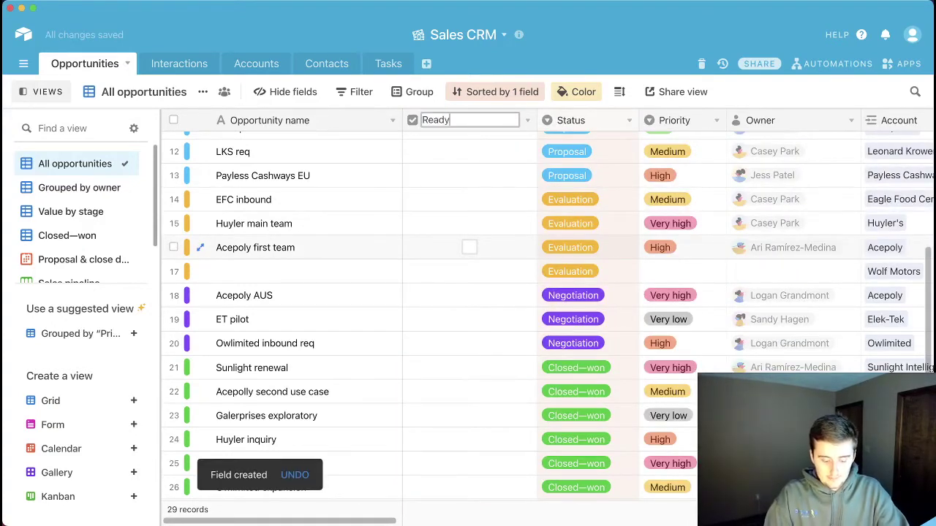
pyautogui.press('BackSpace')
pyautogui.press('BackSpace')
pyautogui.press('BackSpace')
pyautogui.press('BackSpace')
pyautogui.press('BackSpace')
pyautogui.write('A')
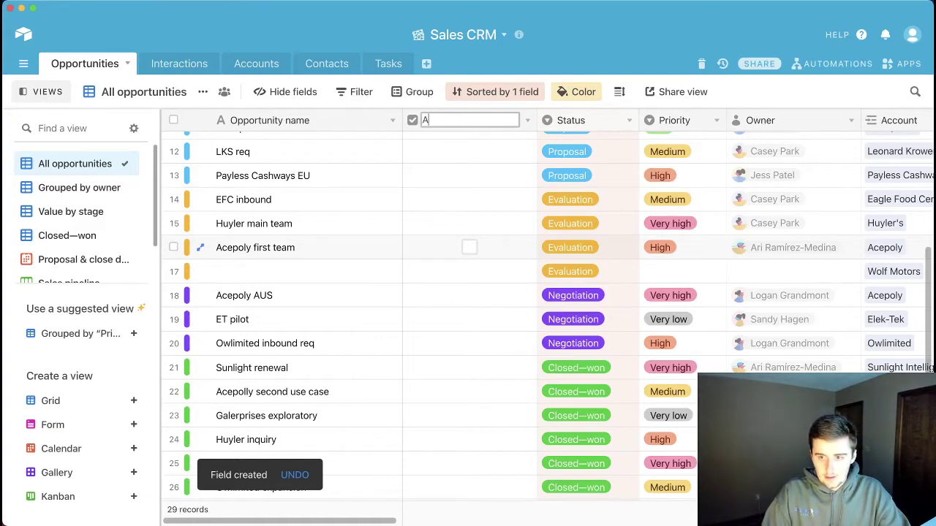
pyautogui.write('pproved?')
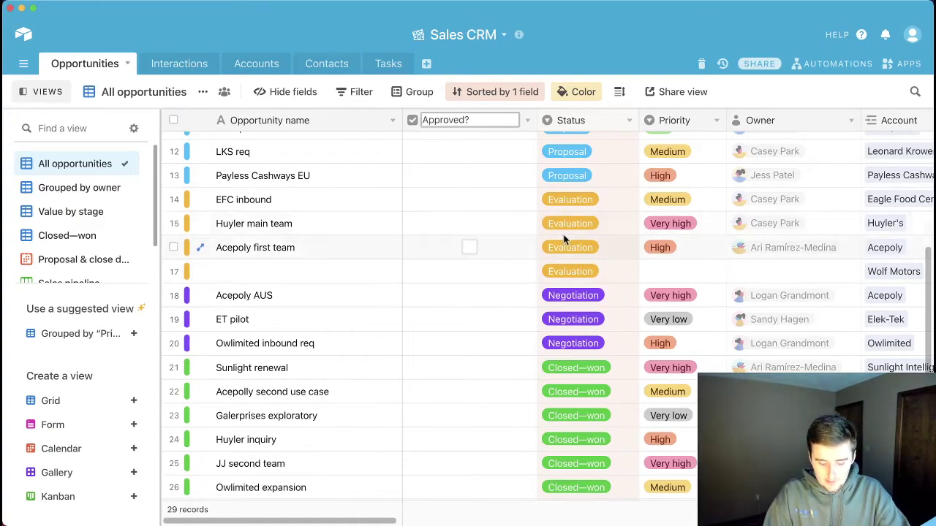
pyautogui.press('Return')
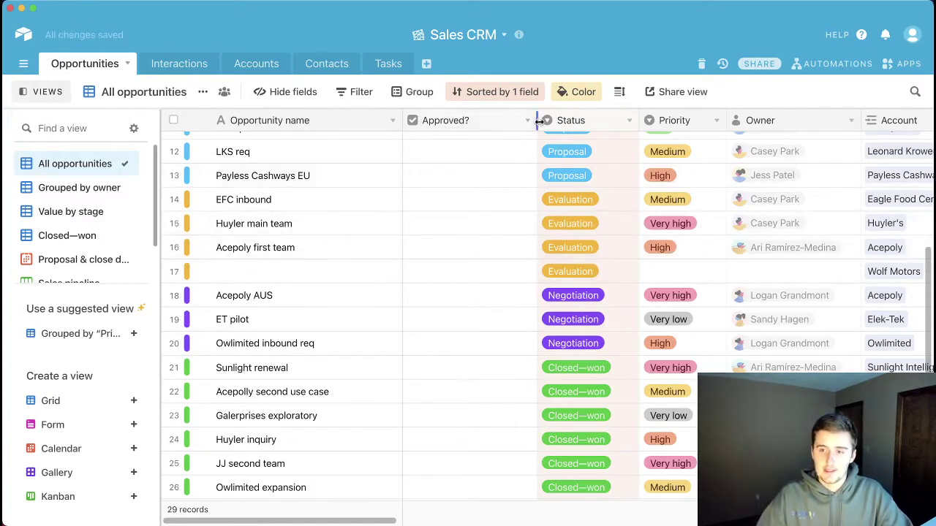
pyautogui.moveTo(538, 121); pyautogui.dragTo(488, 122)
# Step: Set up a single select field directly after the Approved? field, with the options Approved and Denied
pyautogui.rightClick(430, 119)
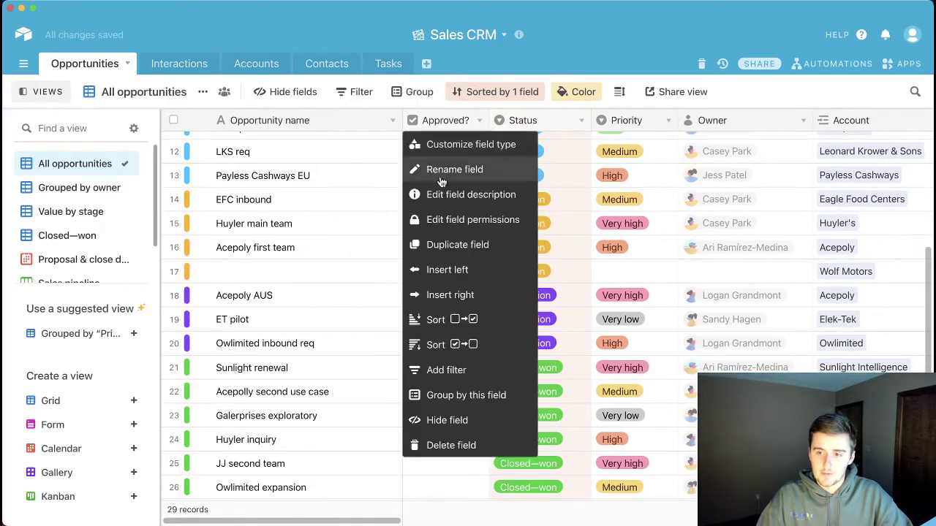
pyautogui.click(446, 304)
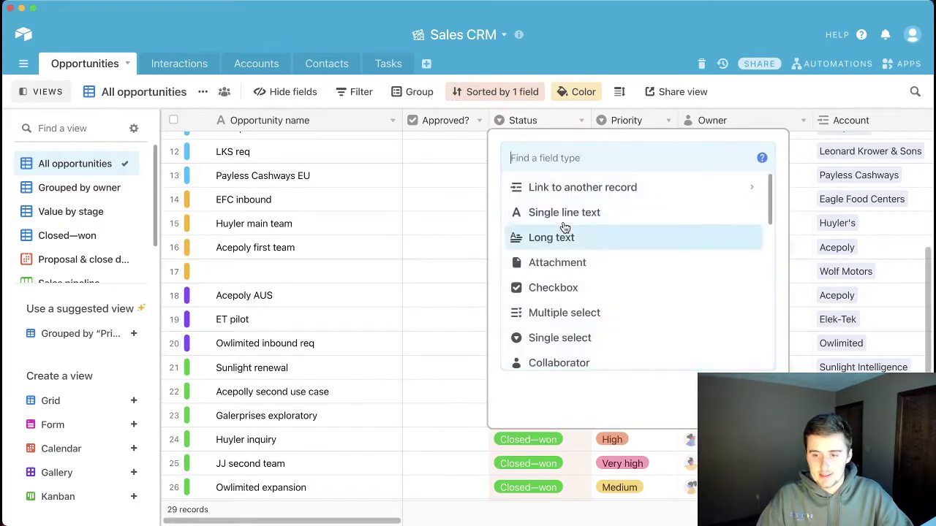
pyautogui.click(562, 335)
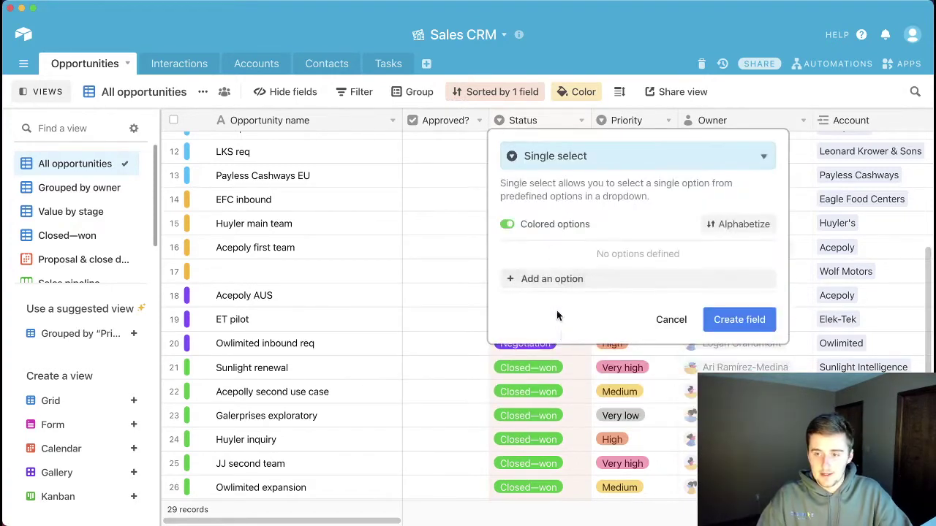
pyautogui.click(534, 278)
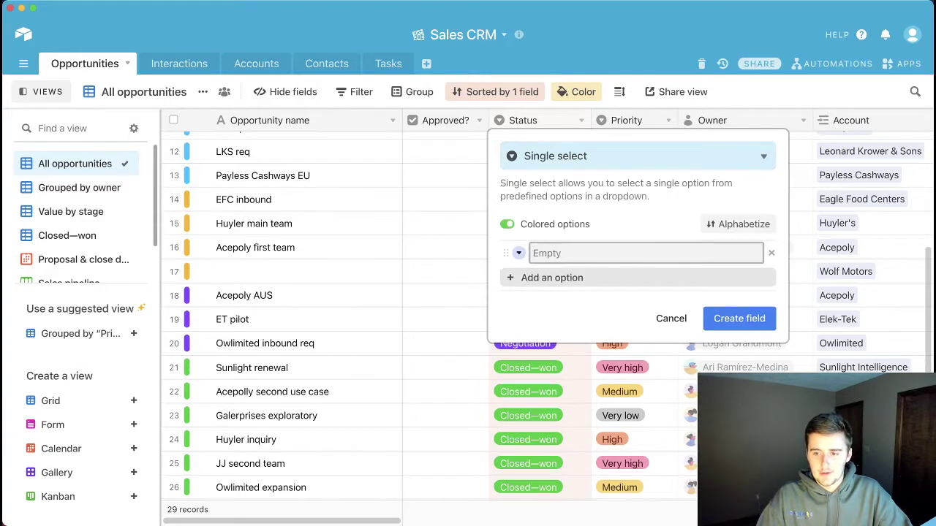
pyautogui.write('Approved')
pyautogui.press('Return')
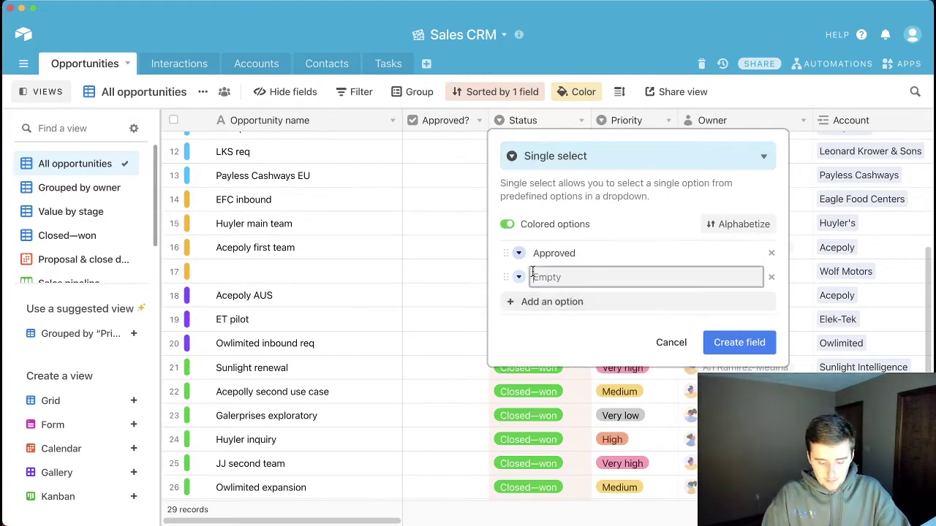
pyautogui.write('Denied')
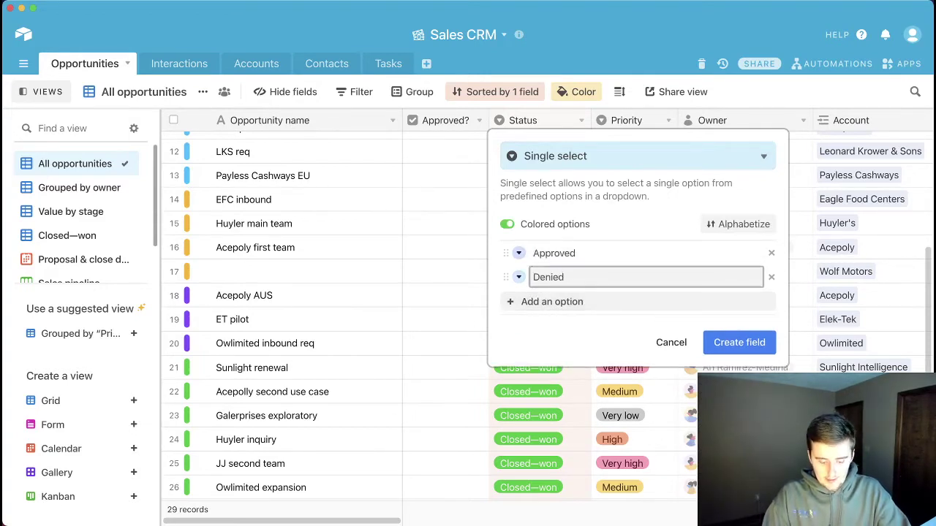
# Step: Add the option Not Reviewed and create the single select field under the name Approval Status
pyautogui.press('Return')
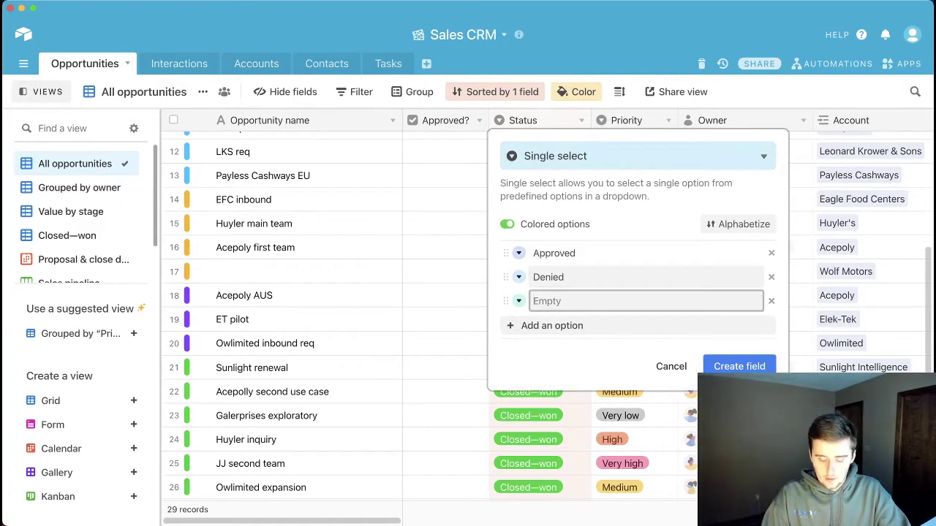
pyautogui.write('Not Revi')
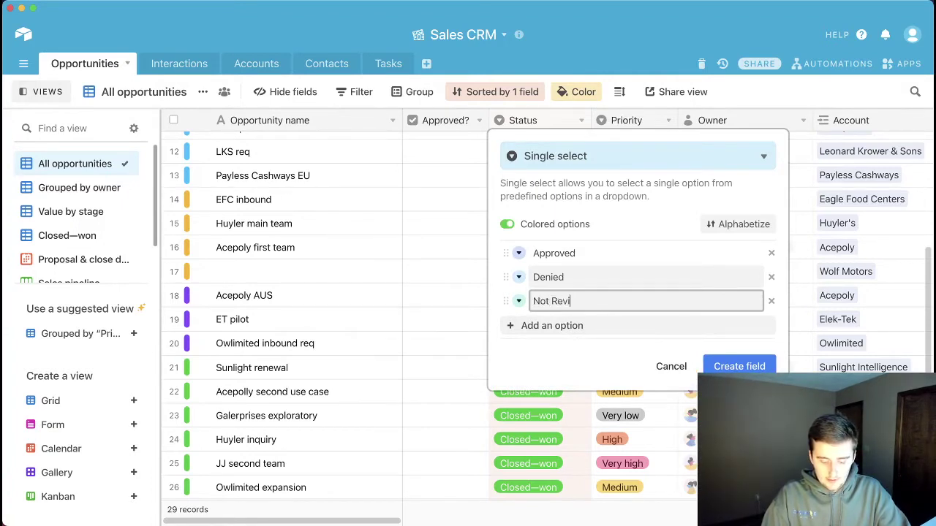
pyautogui.write('ewd')
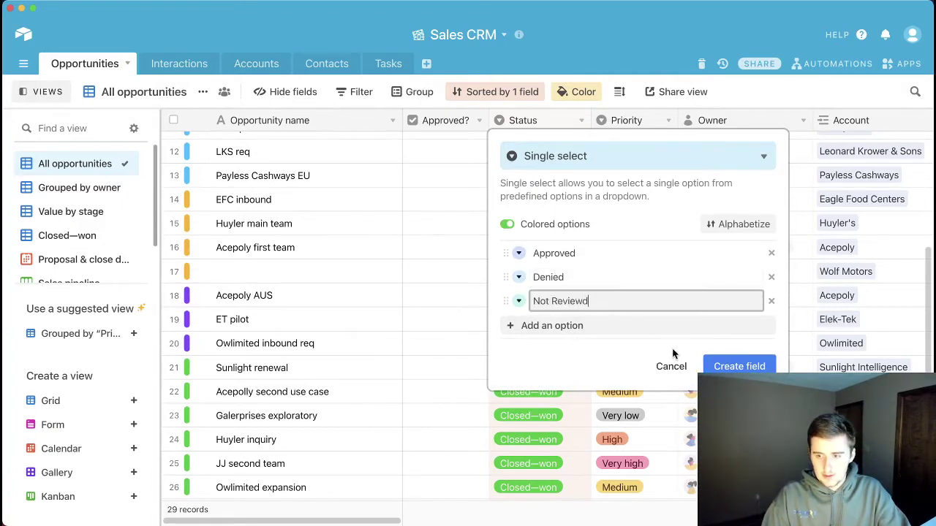
pyautogui.press('BackSpace')
pyautogui.write('ed')
pyautogui.click(739, 366)
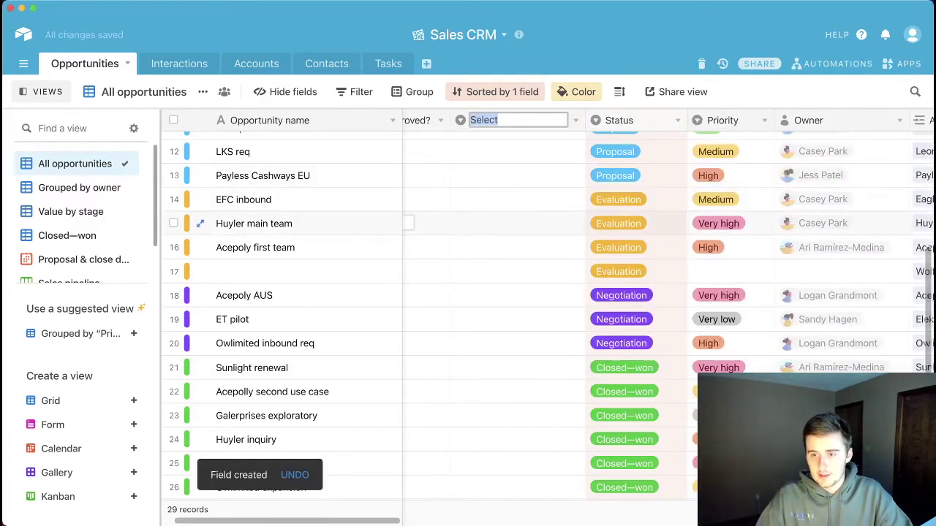
pyautogui.write('Approval Status')
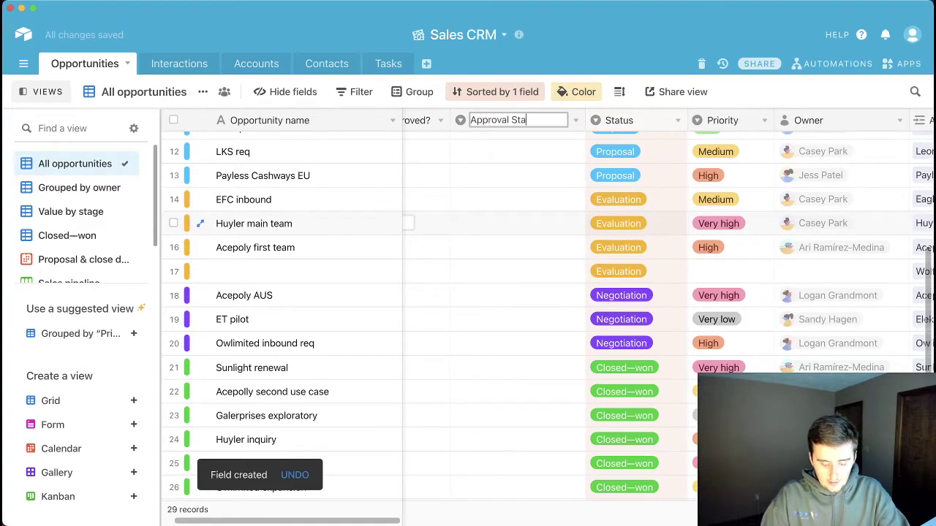
pyautogui.click(495, 245)
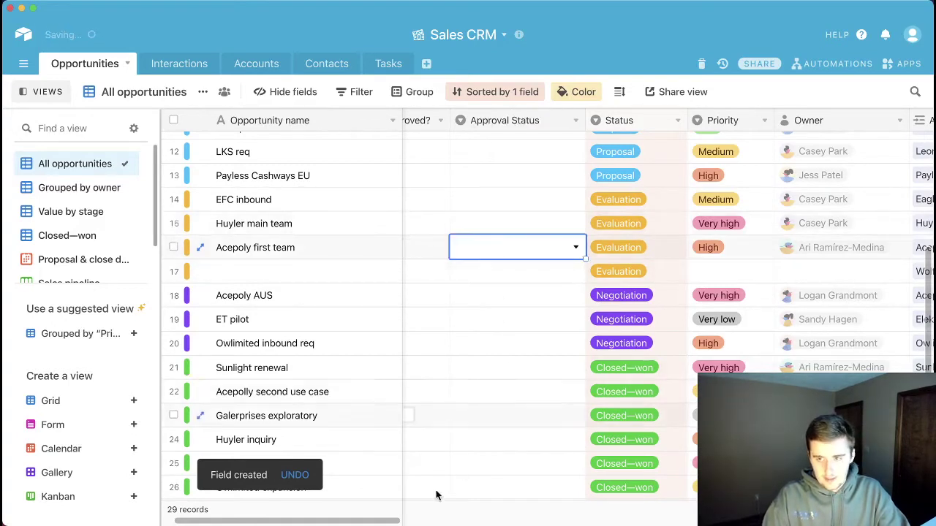
# Step: Insert an attachment field directly after Approval Status and name it Proposal
pyautogui.moveTo(385, 521); pyautogui.dragTo(353, 522)
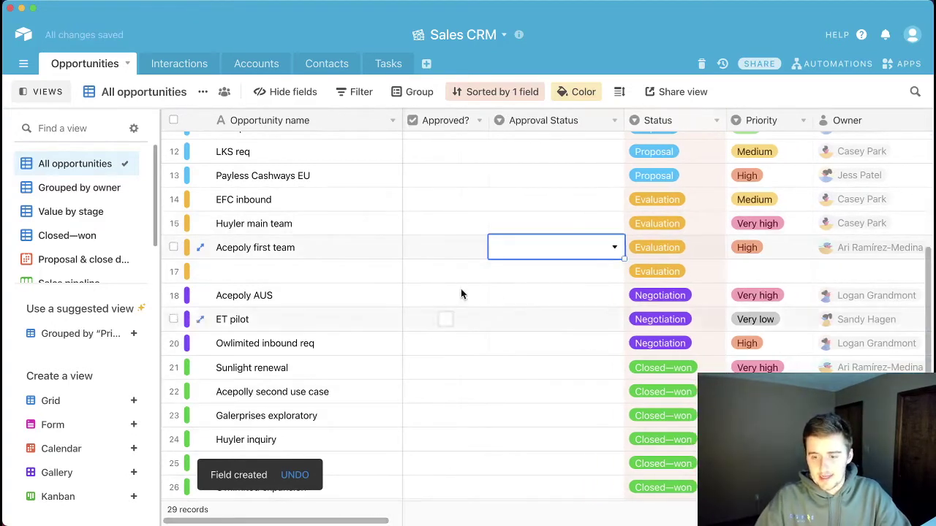
pyautogui.rightClick(577, 124)
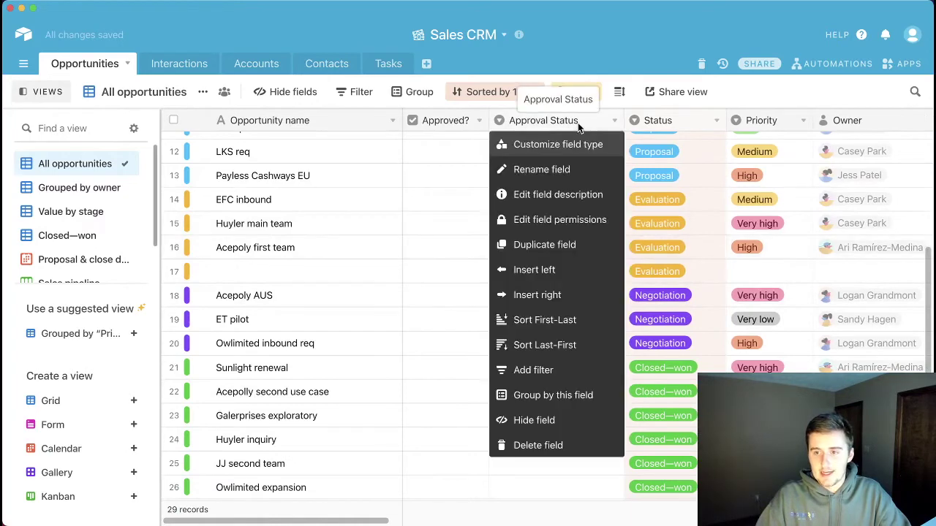
pyautogui.click(564, 295)
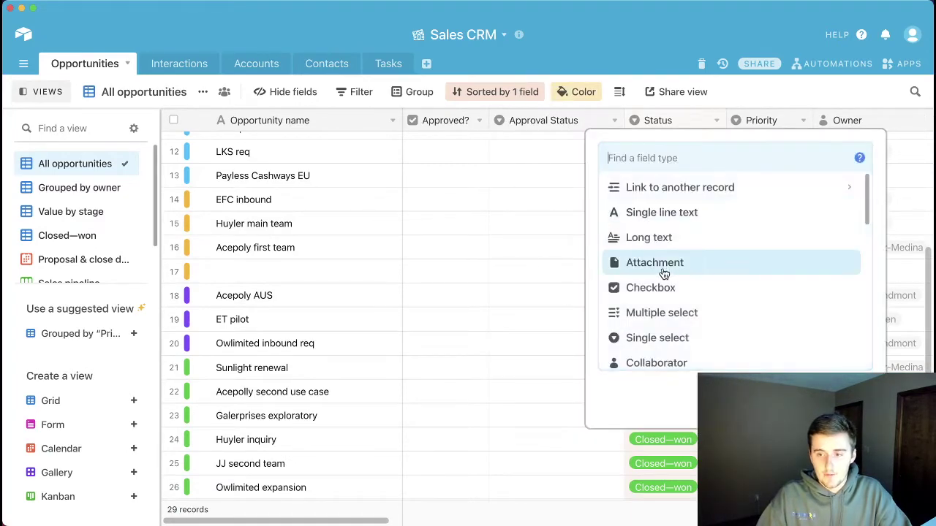
pyautogui.click(669, 273)
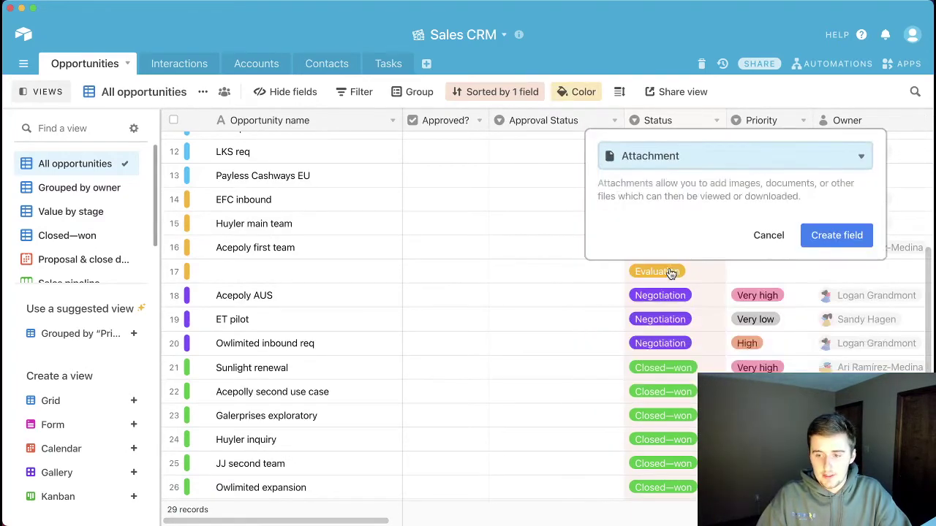
pyautogui.click(828, 242)
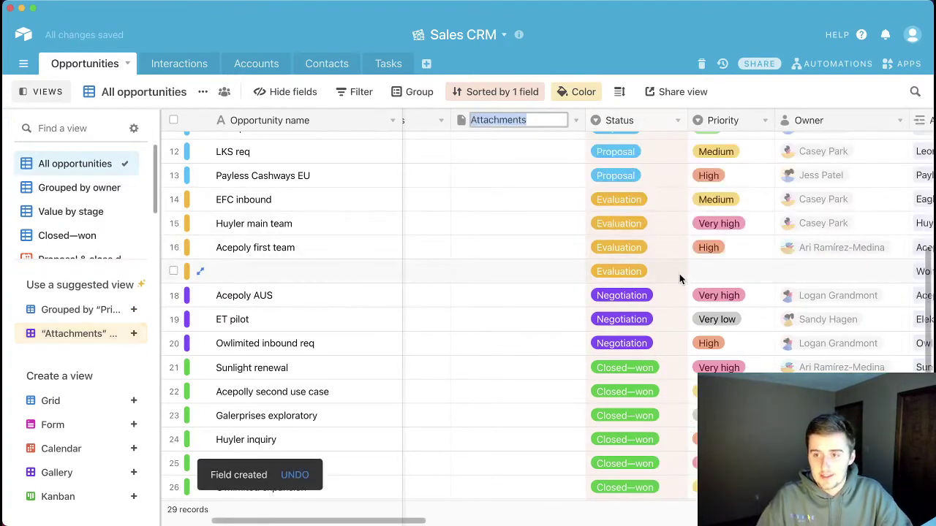
pyautogui.write('Propo')
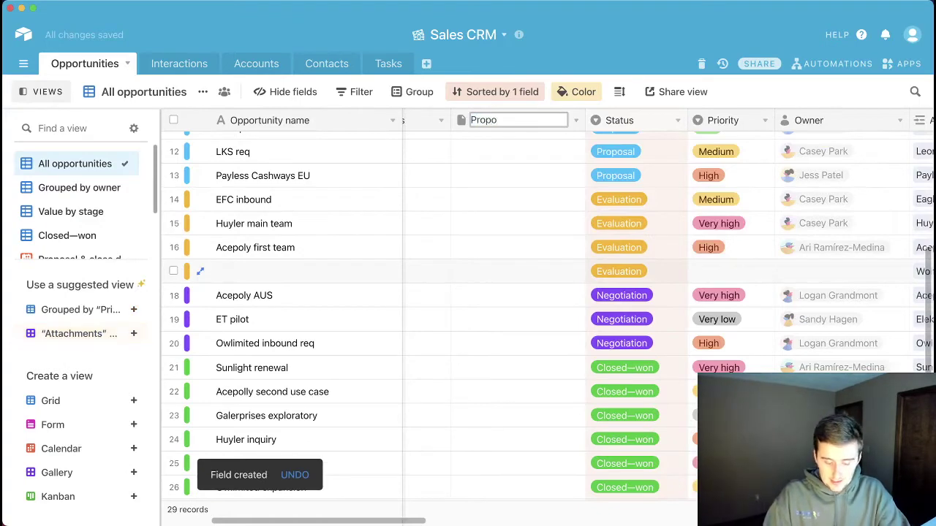
pyautogui.write('sal')
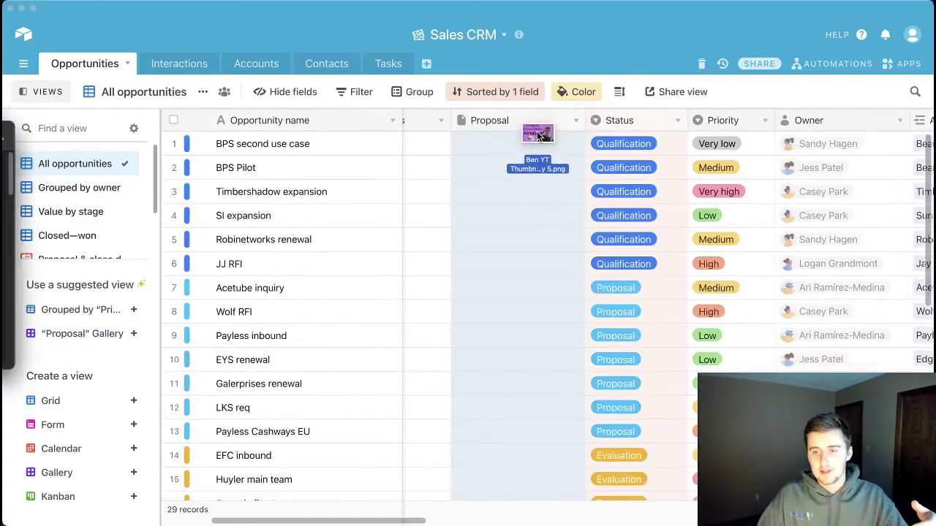
# Step: Attach an image file to the Proposal field of BPS second use case, BPS Pilot and Timbershadow expansion, one for each record
pyautogui.moveTo(537, 136); pyautogui.dragTo(534, 143)
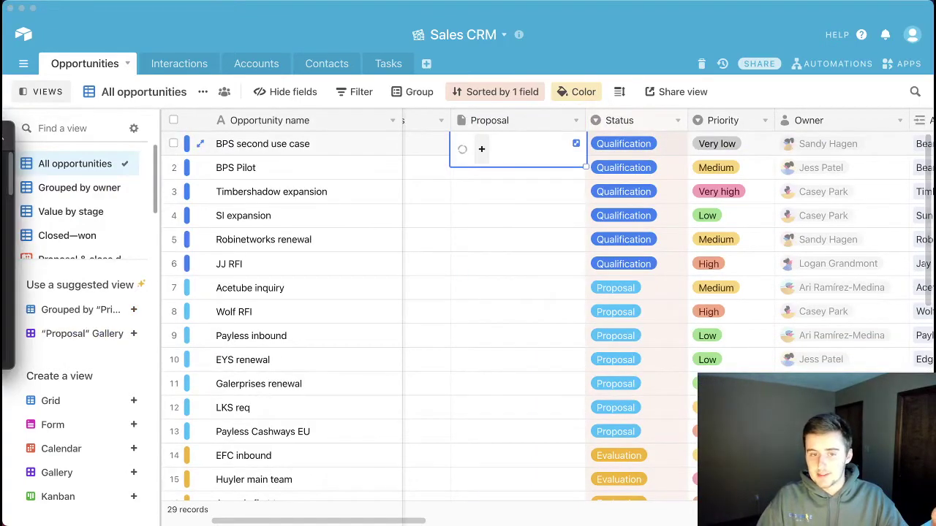
pyautogui.moveTo(387, 150); pyautogui.dragTo(511, 170)
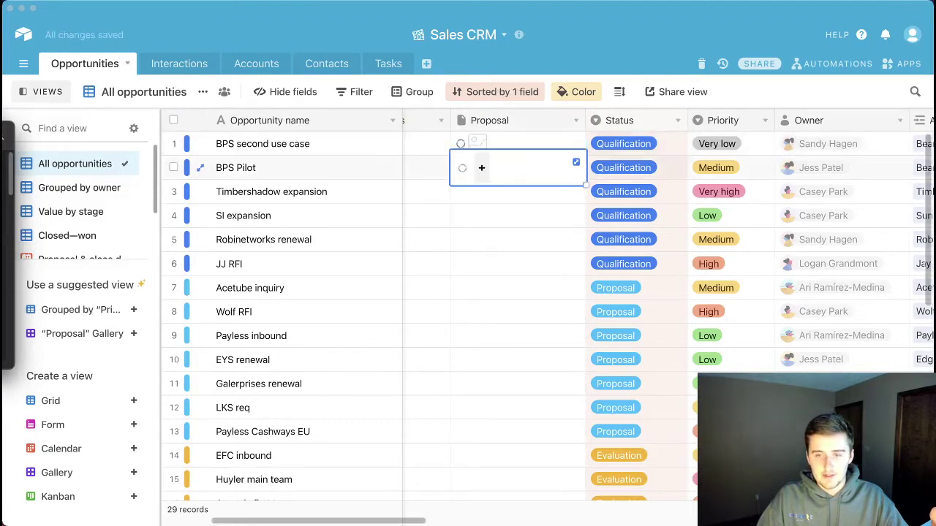
pyautogui.moveTo(3, 227); pyautogui.dragTo(474, 181)
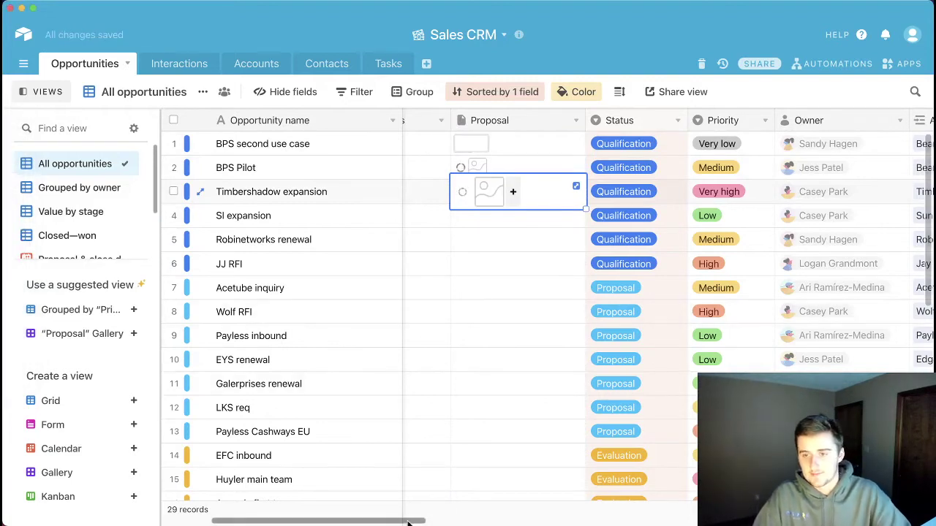
pyautogui.moveTo(408, 522); pyautogui.dragTo(360, 522)
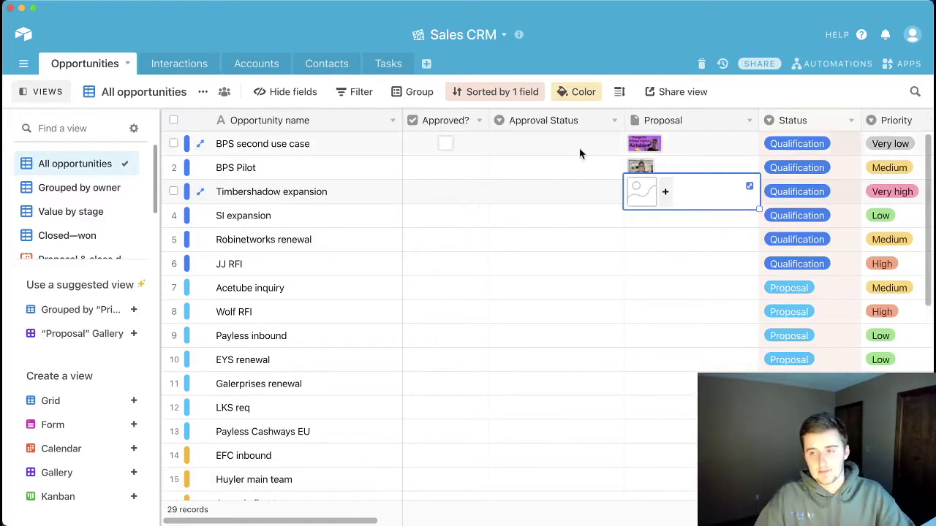
# Step: Create a new automation in the base and name it Approved Email (Proposal)
pyautogui.click(852, 63)
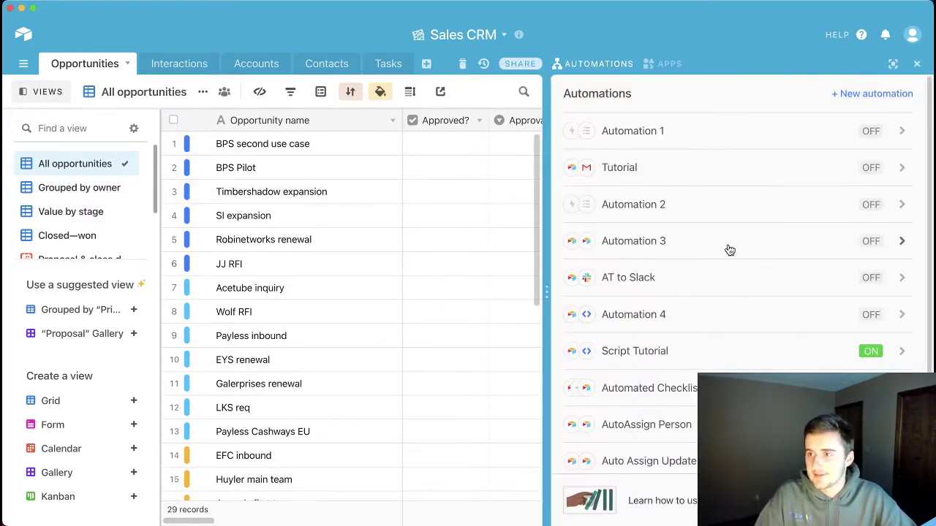
pyautogui.click(919, 66)
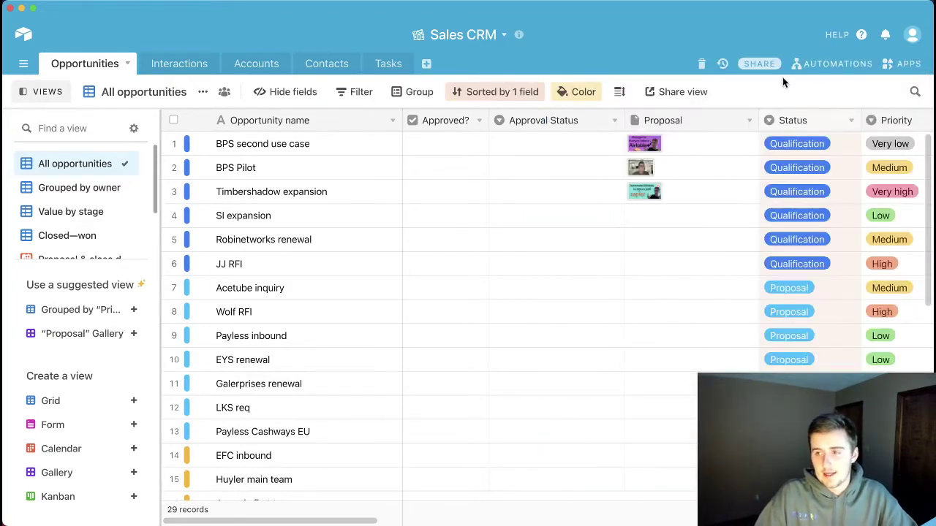
pyautogui.click(820, 66)
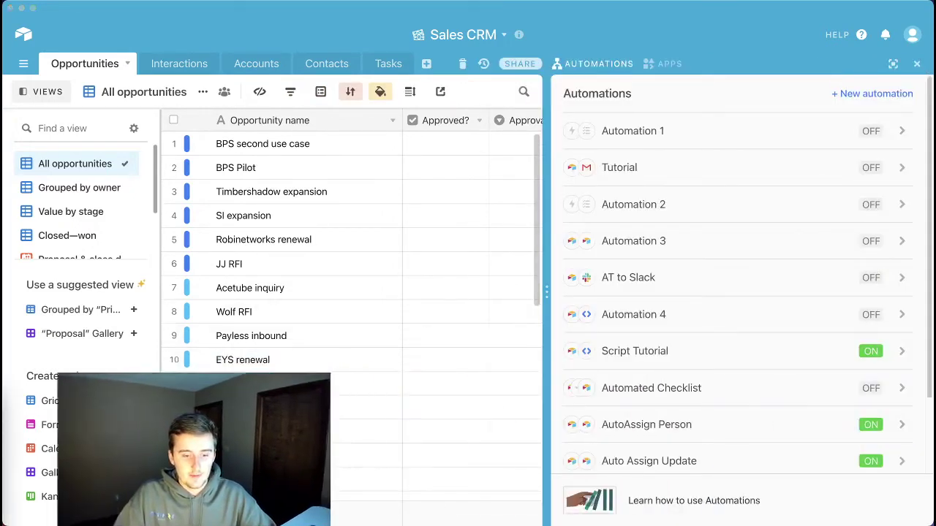
pyautogui.click(851, 95)
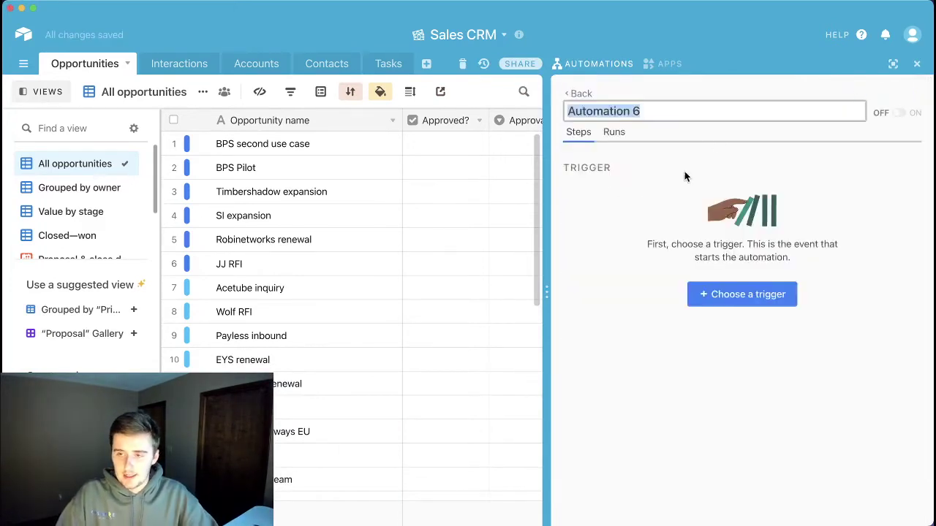
pyautogui.write('Appro')
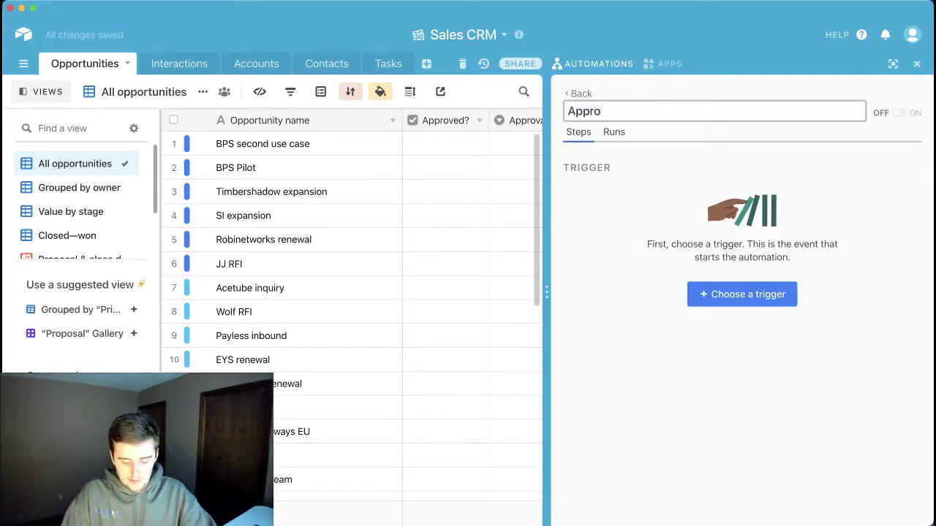
pyautogui.write('ved Em')
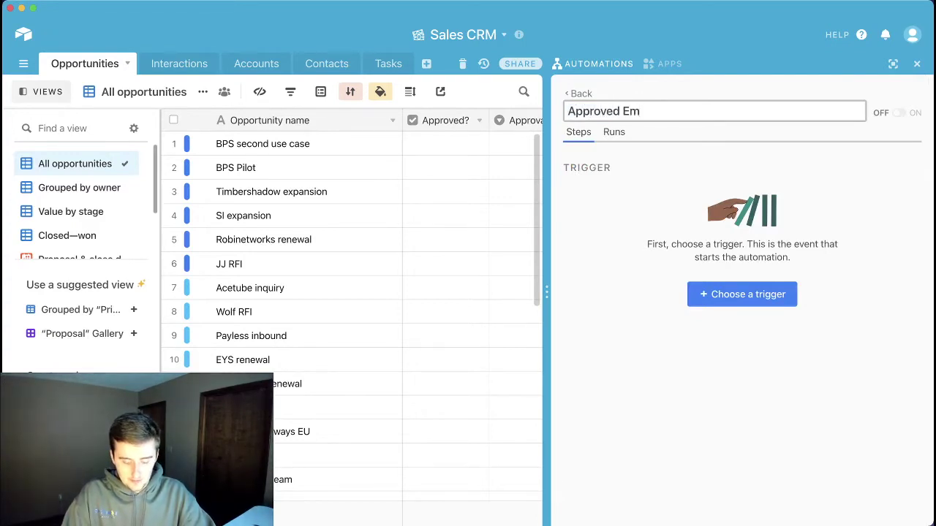
pyautogui.write('ail (Prop')
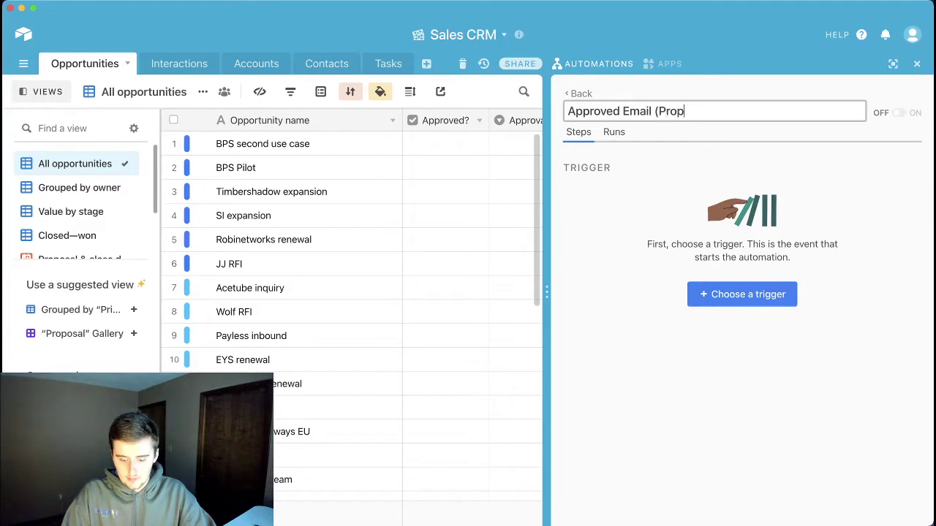
pyautogui.write('osal)')
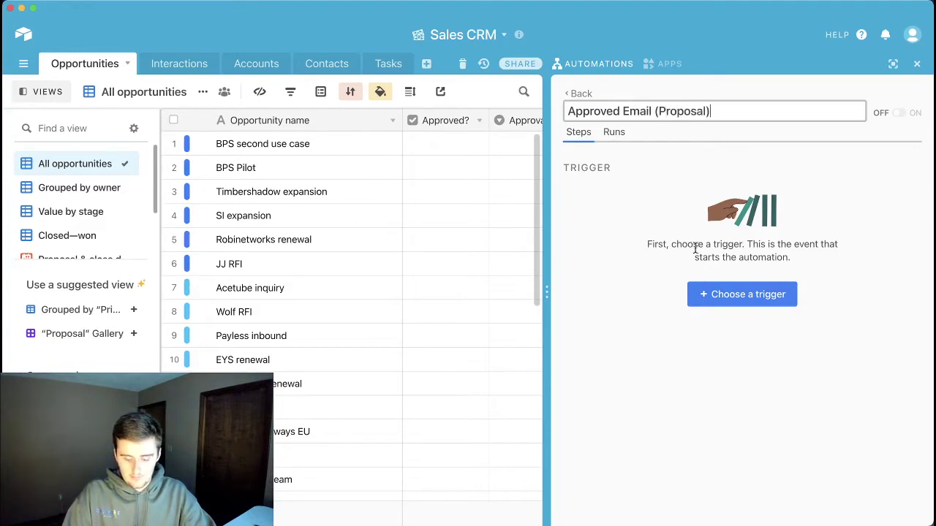
pyautogui.press('Return')
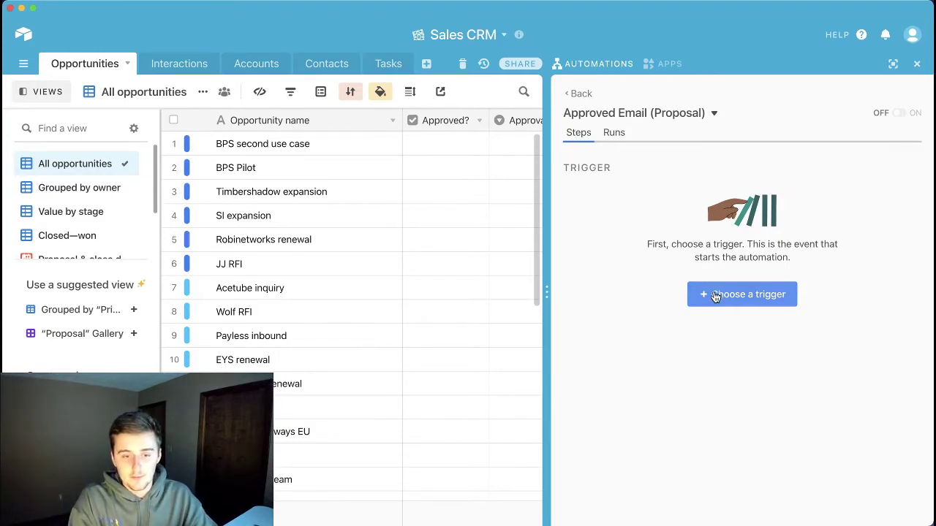
# Step: Set the automation's trigger to When a record matches conditions on the Opportunities table and add a first, blank condition
pyautogui.click(723, 303)
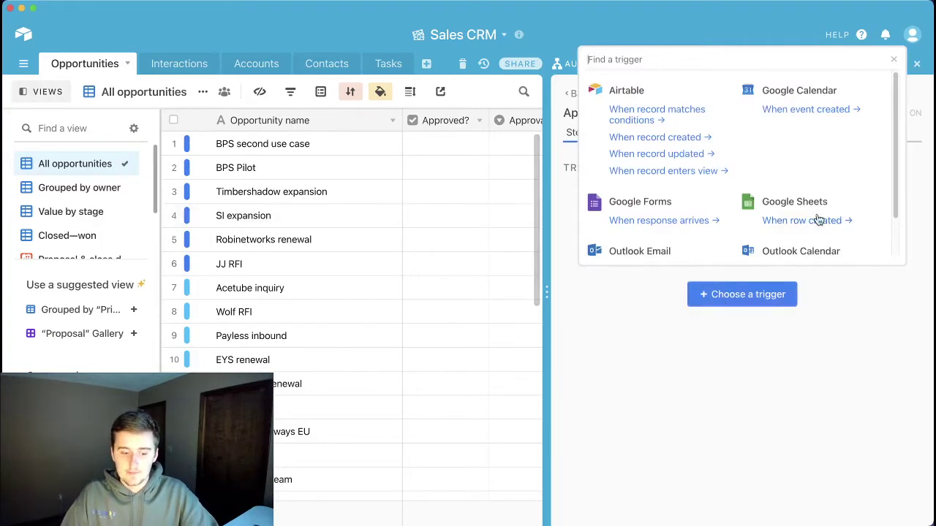
pyautogui.click(659, 119)
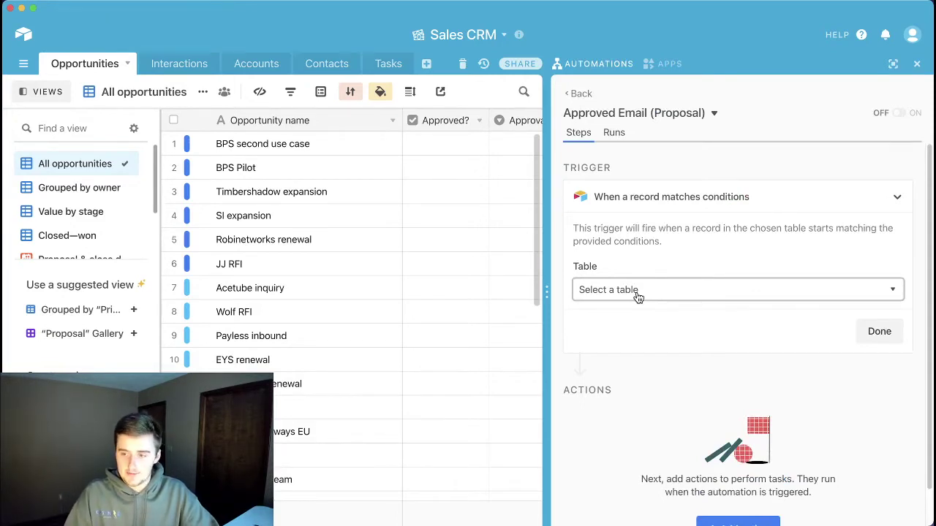
pyautogui.click(637, 292)
pyautogui.click(623, 337)
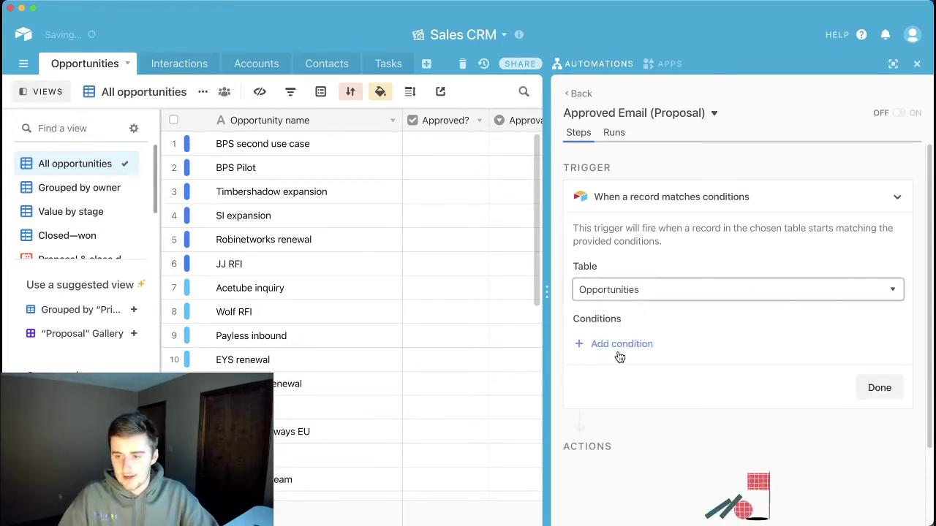
pyautogui.click(623, 345)
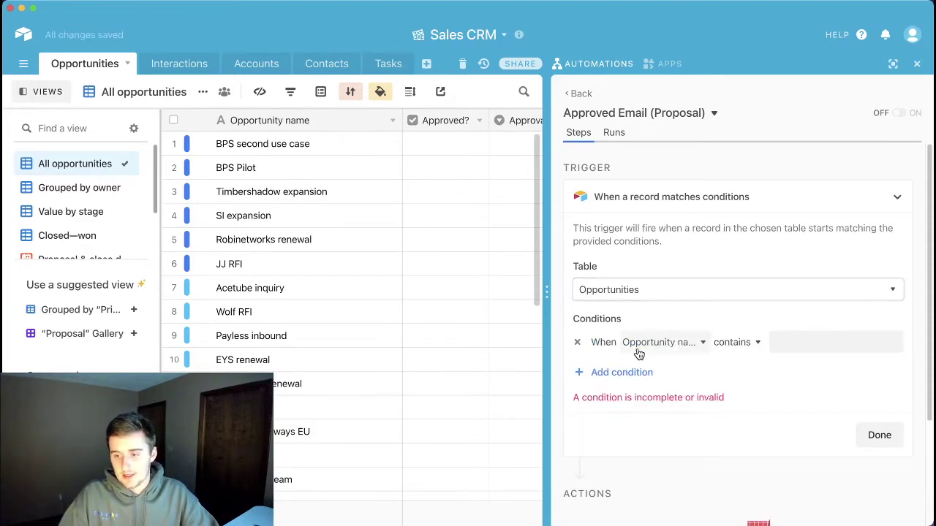
# Step: Collapse the list of views and narrow the Opportunity name column to make room for the approval and proposal fields
pyautogui.click(40, 92)
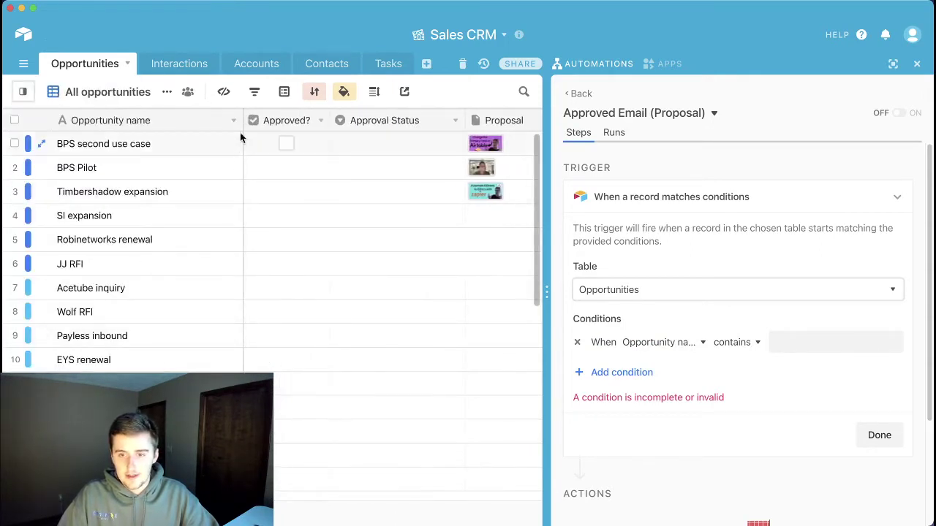
pyautogui.moveTo(242, 120); pyautogui.dragTo(194, 119)
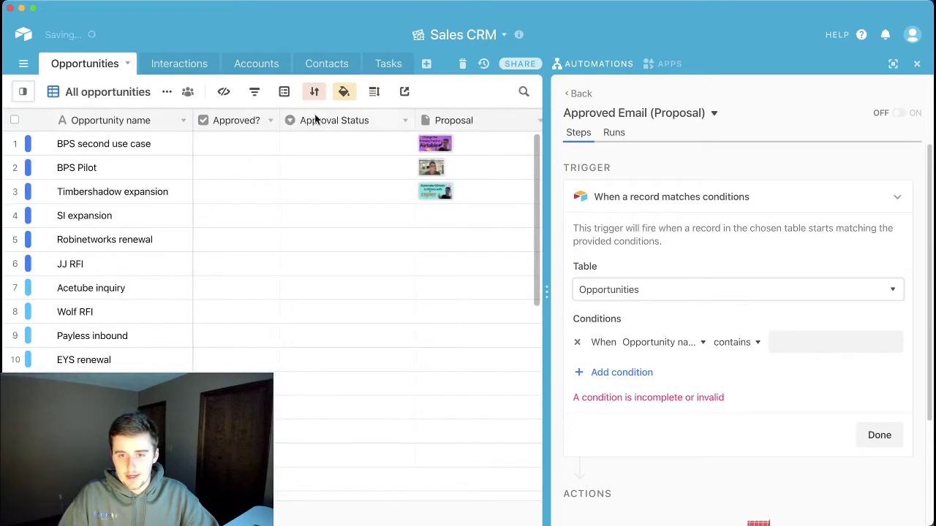
pyautogui.click(323, 150)
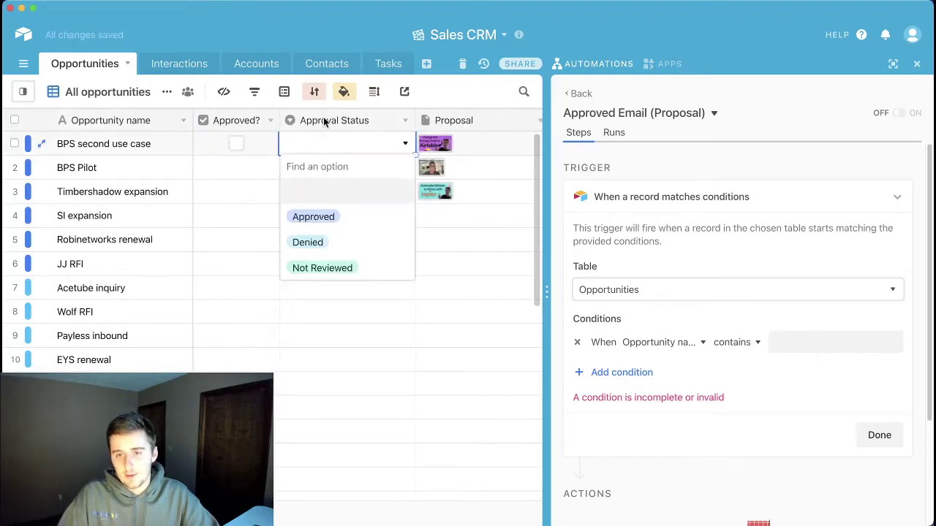
pyautogui.click(468, 149)
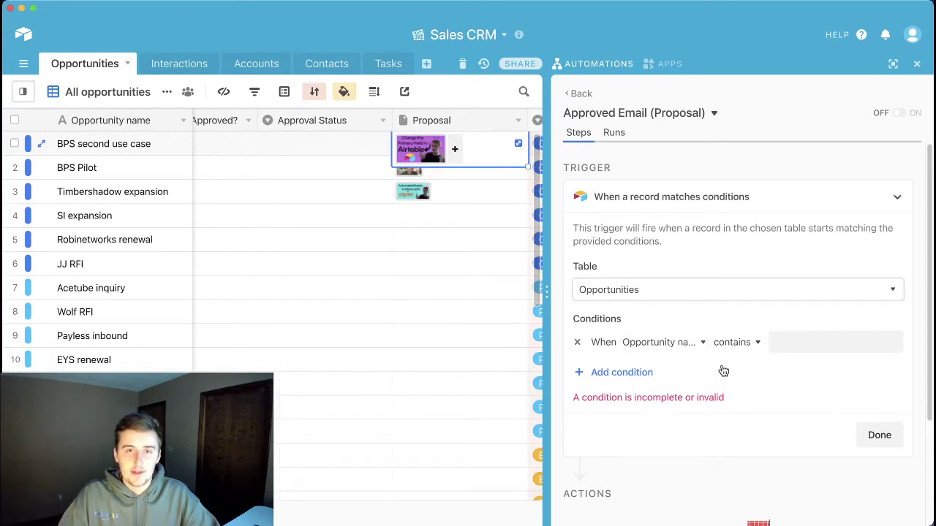
# Step: Set the trigger's first condition to Approval Status is Approved
pyautogui.click(664, 343)
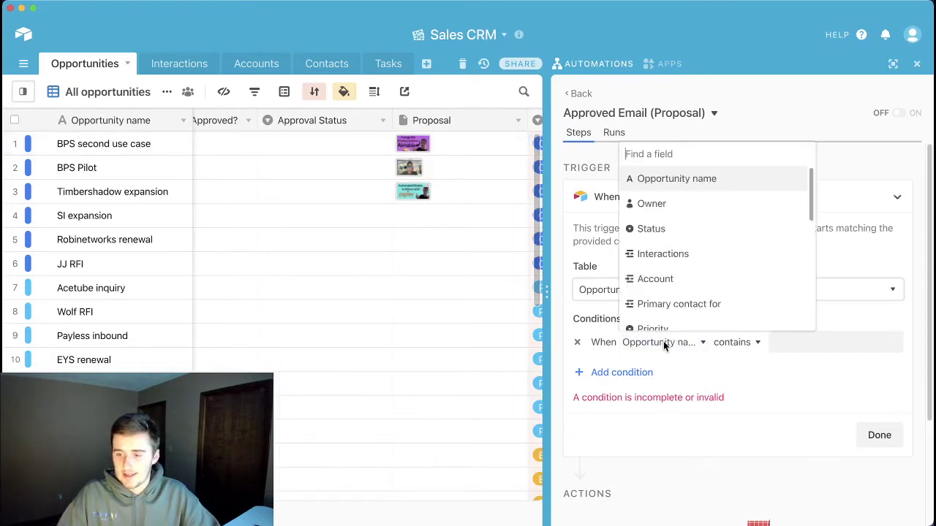
pyautogui.scroll(-5, 679, 219)
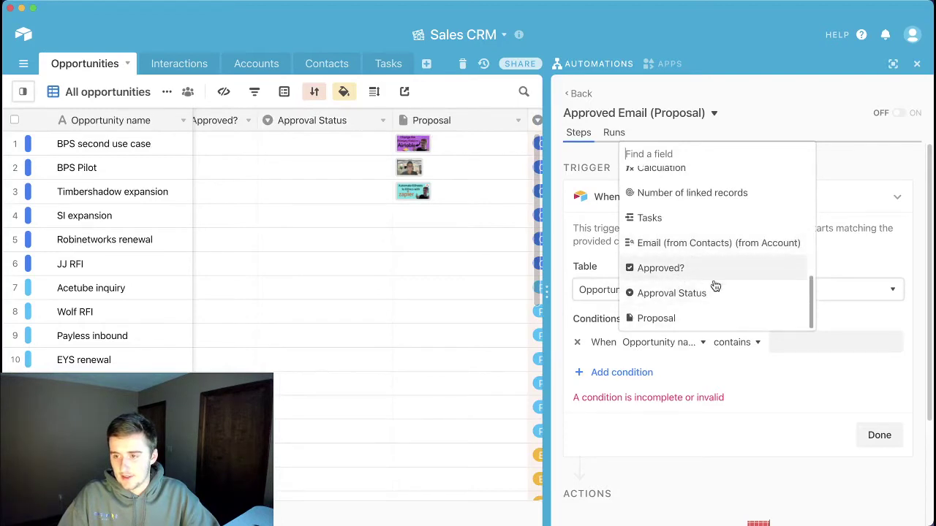
pyautogui.click(668, 293)
pyautogui.click(781, 348)
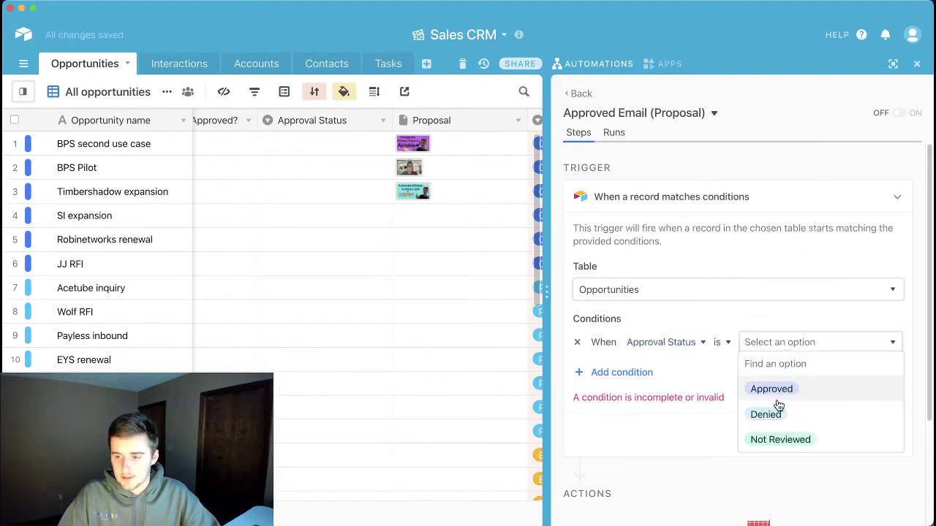
pyautogui.click(777, 389)
# Step: Add a second trigger condition, joined with And, requiring the Approved? field to be checked
pyautogui.click(615, 373)
pyautogui.click(664, 370)
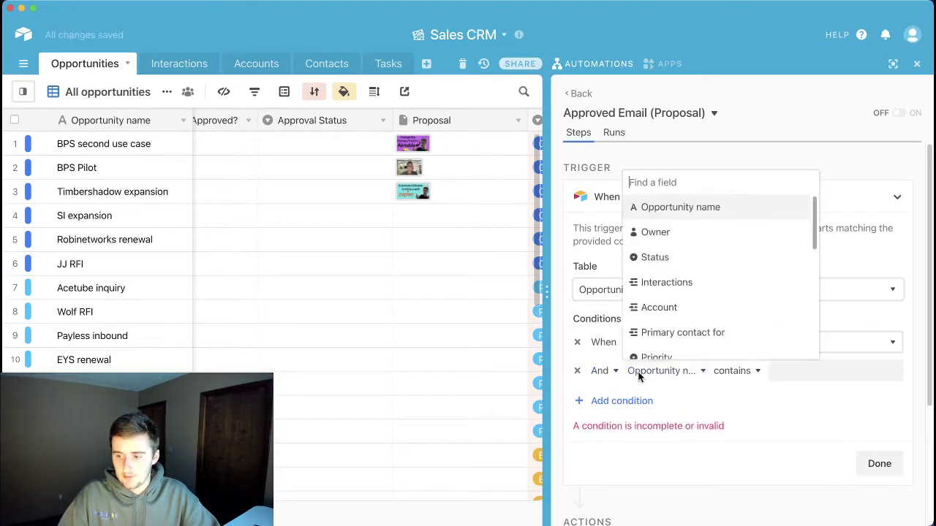
pyautogui.scroll(-10, 650, 307)
pyautogui.click(664, 322)
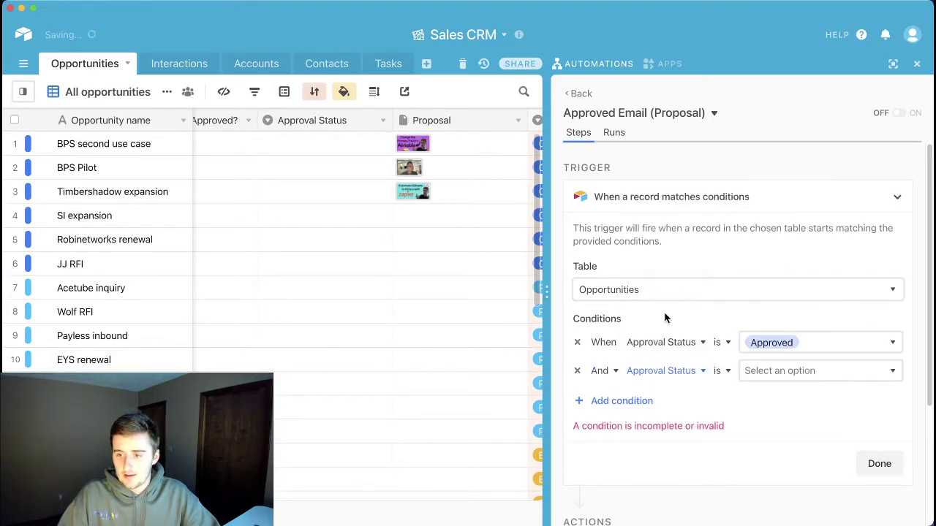
pyautogui.click(635, 371)
pyautogui.click(664, 319)
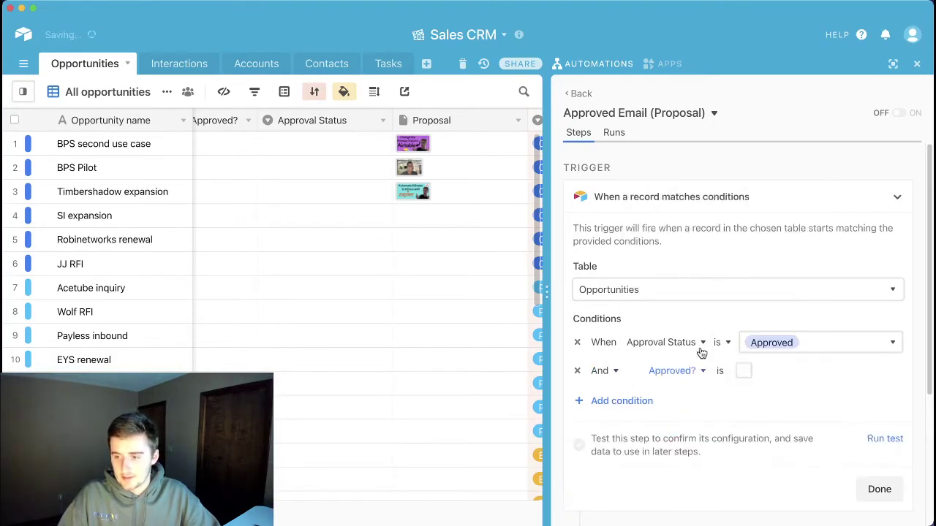
pyautogui.click(742, 372)
# Step: Add a third trigger condition requiring that the Proposal field is not empty
pyautogui.click(632, 403)
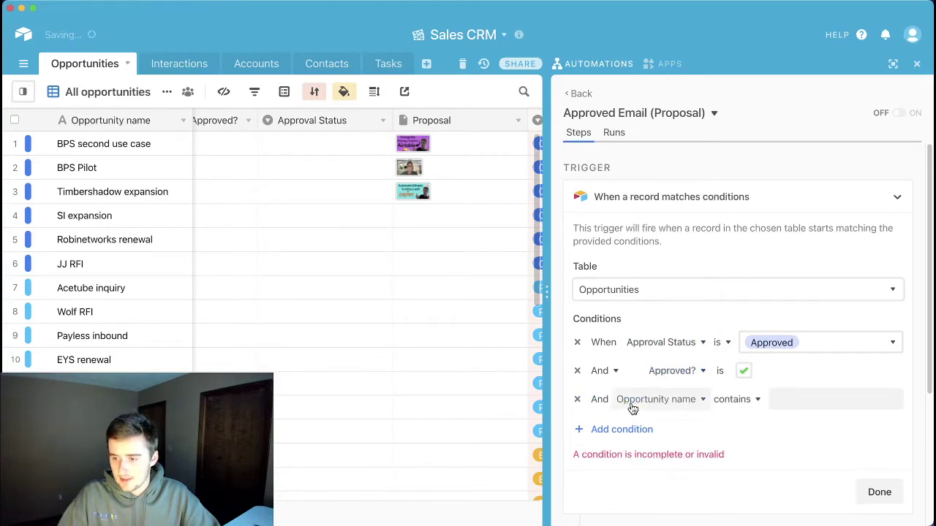
pyautogui.click(651, 399)
pyautogui.scroll(-5, 653, 373)
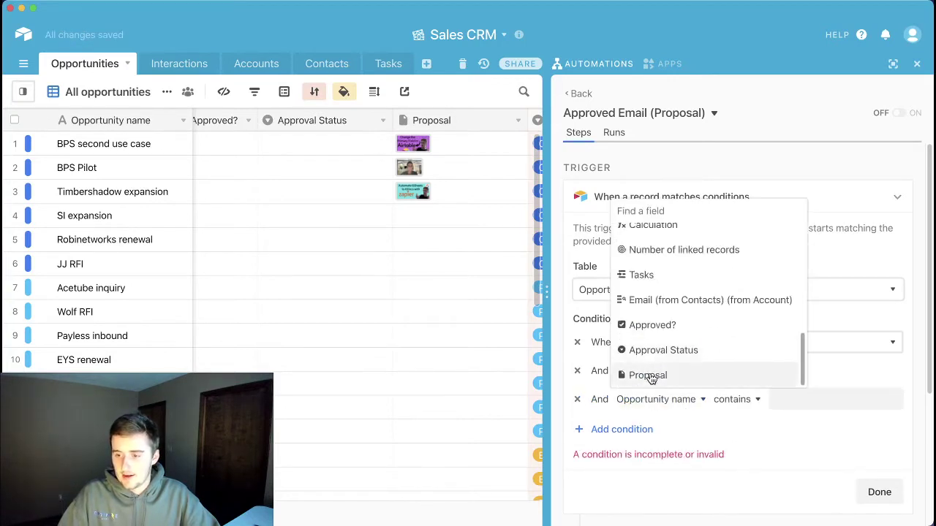
pyautogui.click(654, 376)
pyautogui.click(786, 403)
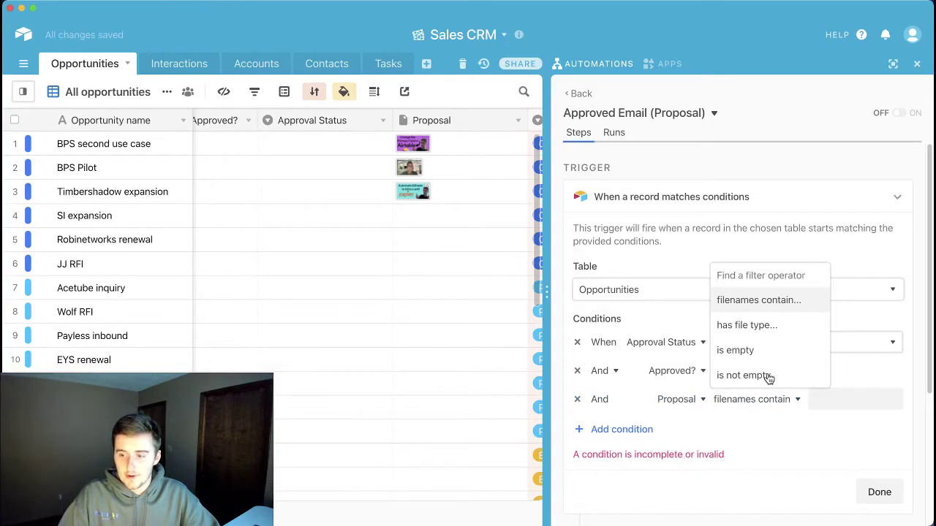
pyautogui.click(768, 374)
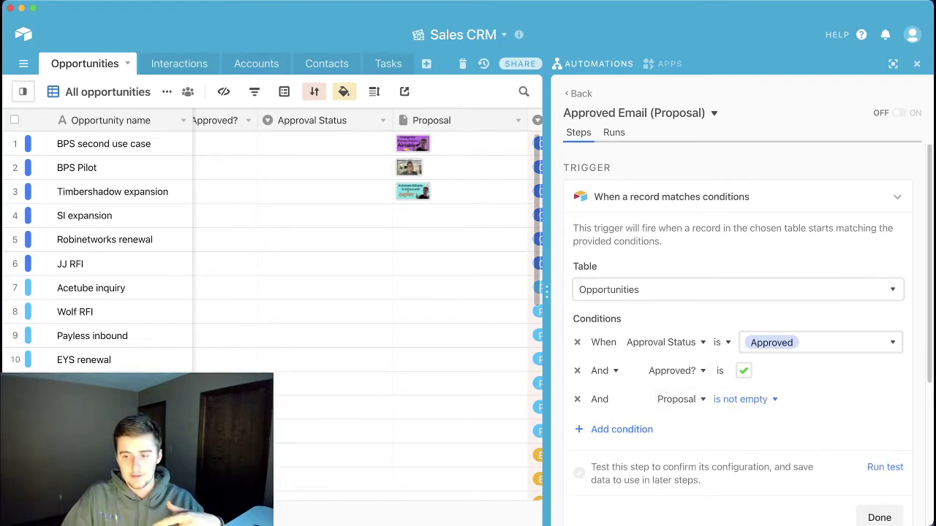
pyautogui.hscroll(5, 366, 307)
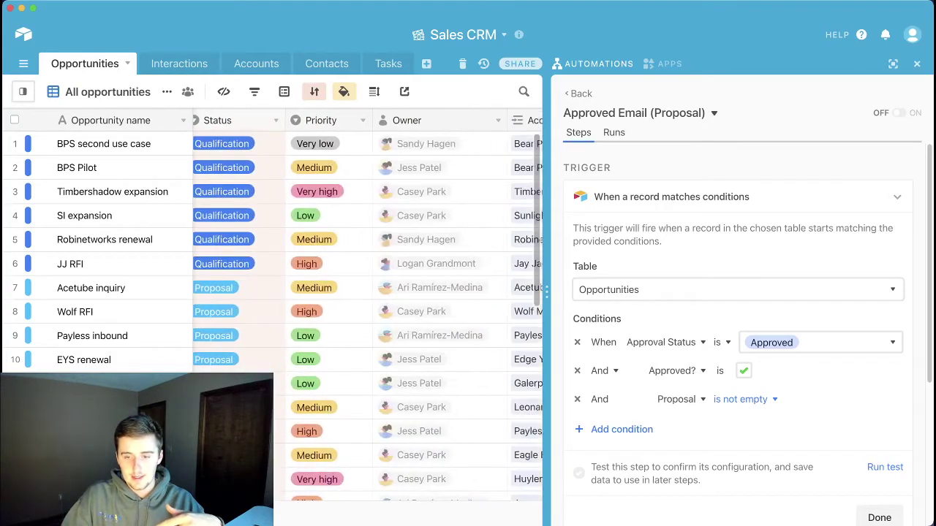
pyautogui.hscroll(6, 365, 308)
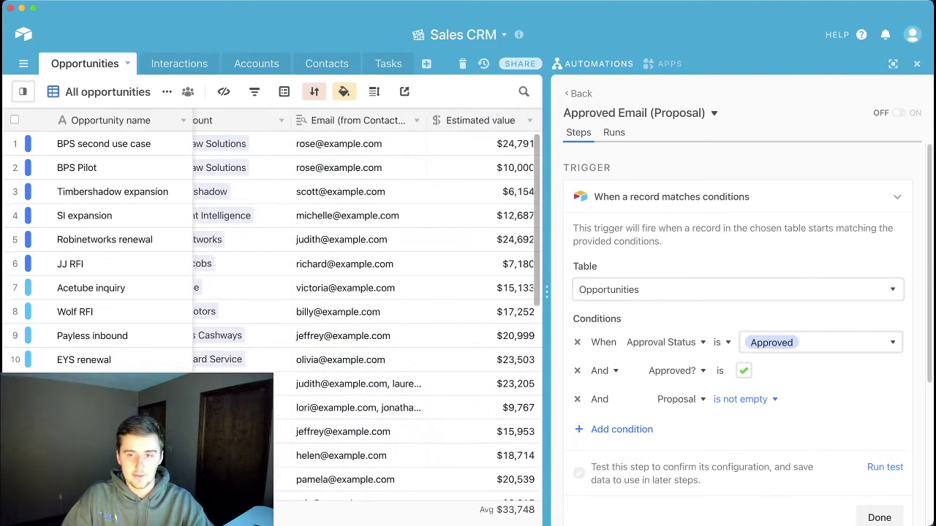
pyautogui.hscroll(1, 365, 307)
pyautogui.hscroll(-1, 366, 307)
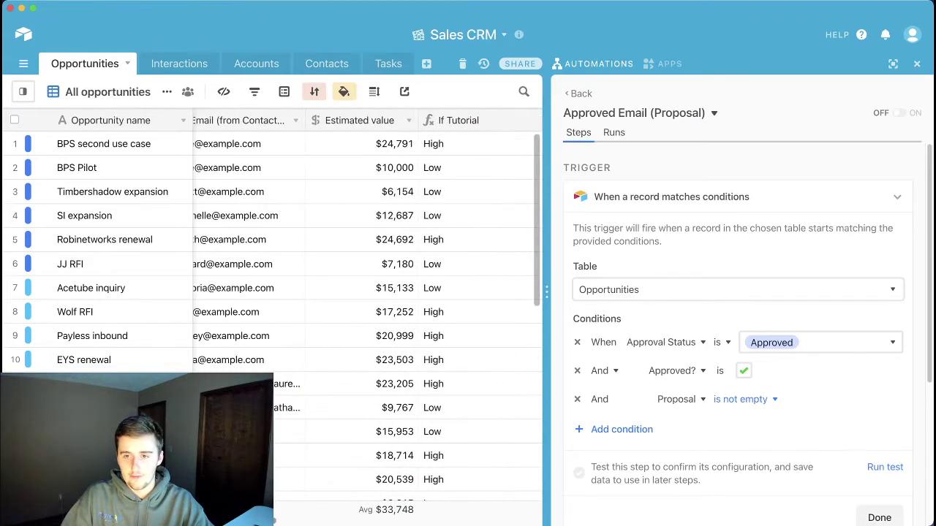
pyautogui.hscroll(-8, 365, 307)
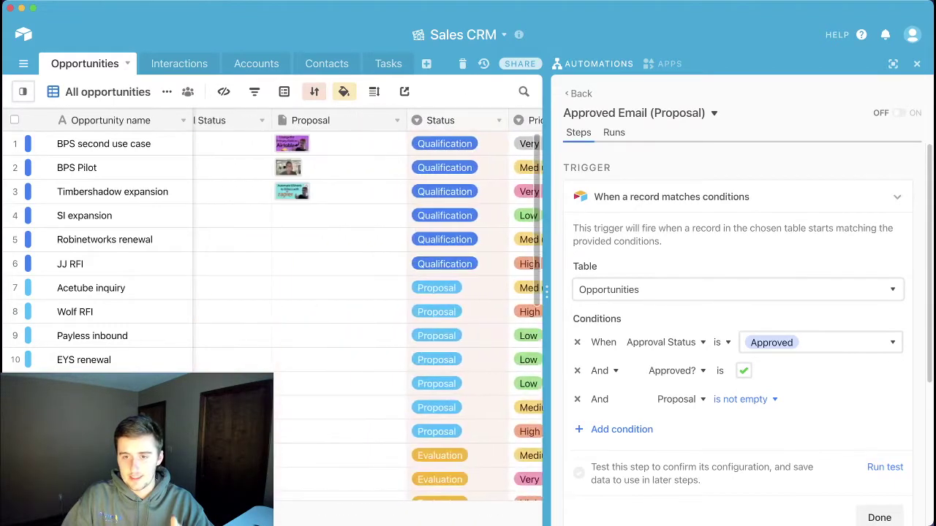
pyautogui.hscroll(-3, 366, 307)
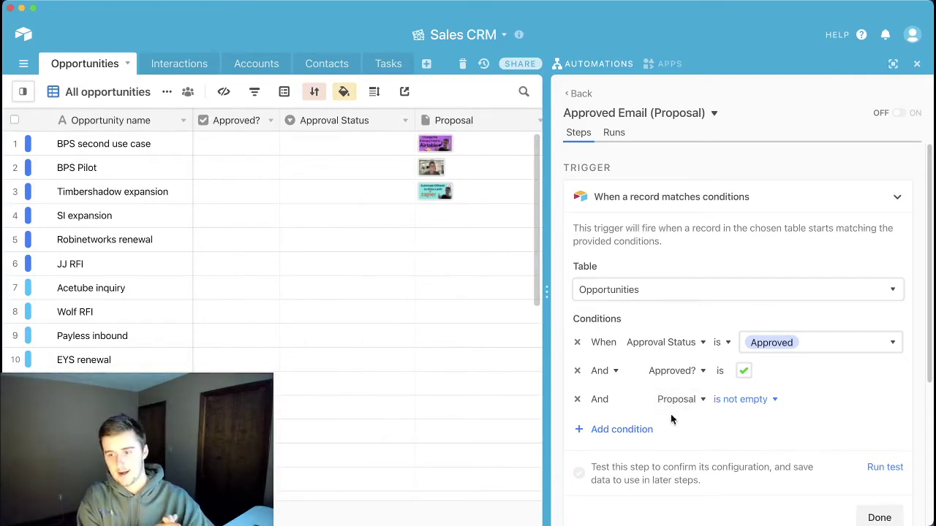
# Step: Run a test of the trigger with its three conditions
pyautogui.click(871, 471)
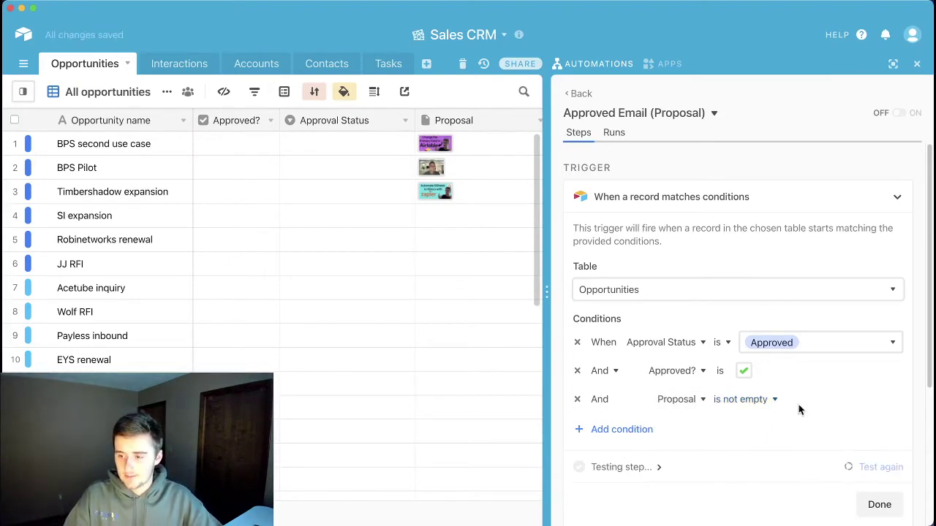
pyautogui.scroll(-3, 797, 408)
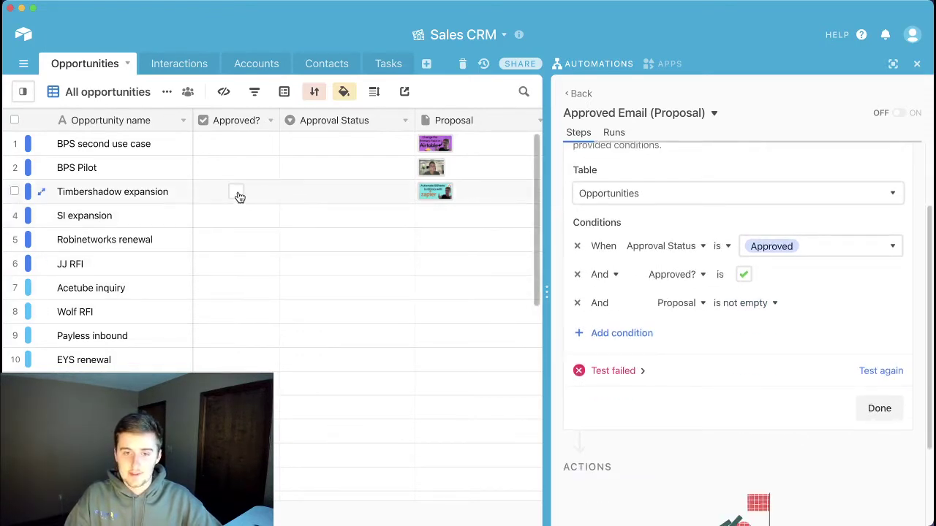
# Step: Mark the BPS second use case opportunity as approved in the Approved? and Approval Status fields, and rerun the trigger test
pyautogui.click(238, 144)
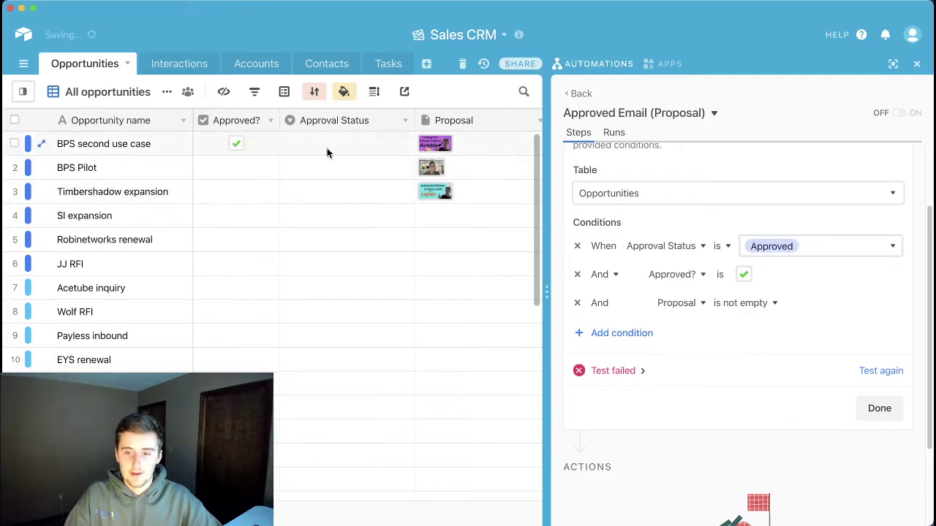
pyautogui.click(341, 152)
pyautogui.click(341, 152)
pyautogui.click(331, 217)
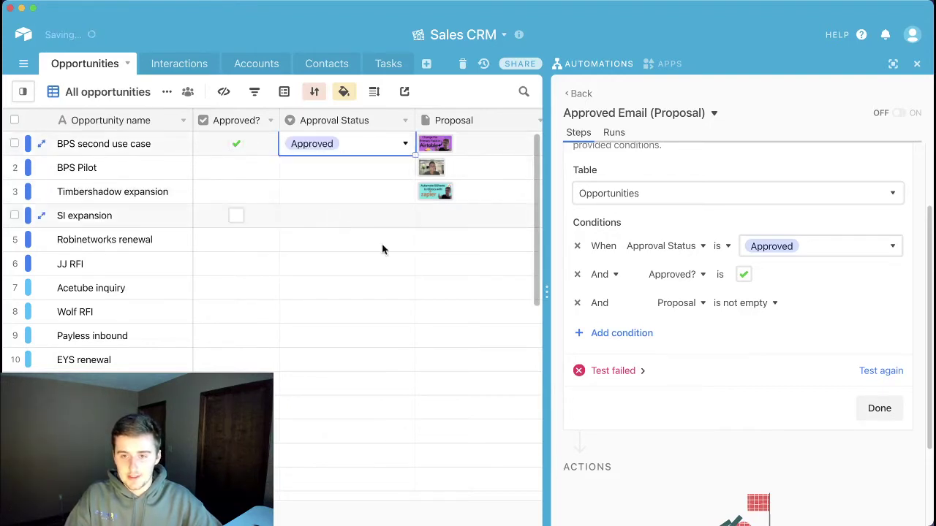
pyautogui.click(881, 375)
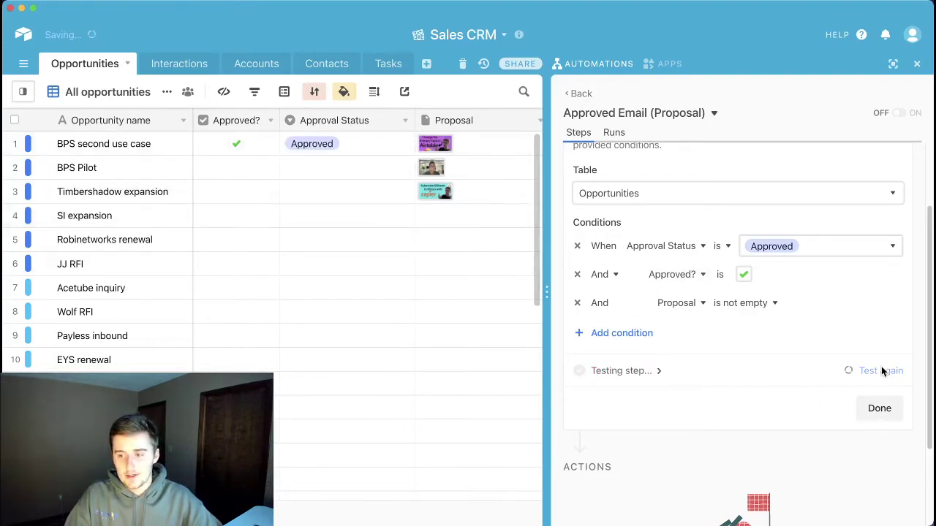
pyautogui.click(880, 409)
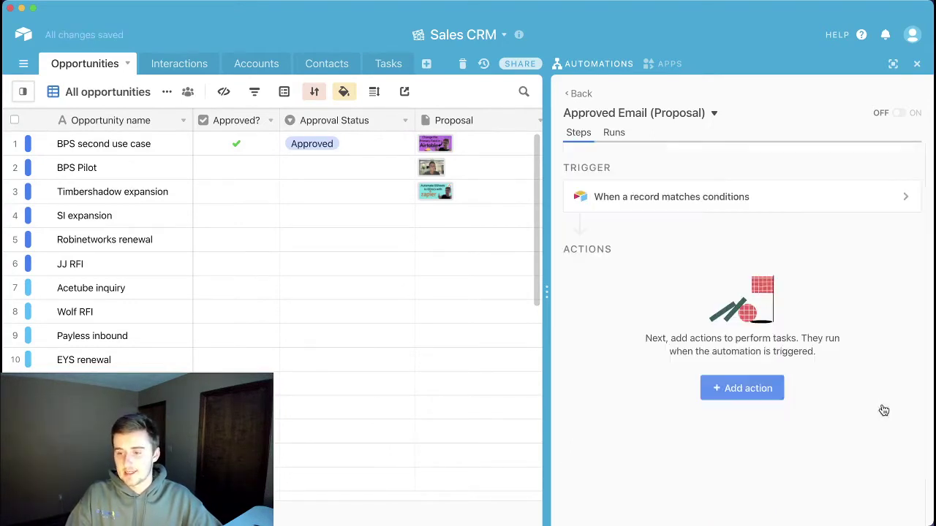
# Step: Add a Gmail Send email action to the automation
pyautogui.click(740, 390)
pyautogui.scroll(-5, 720, 272)
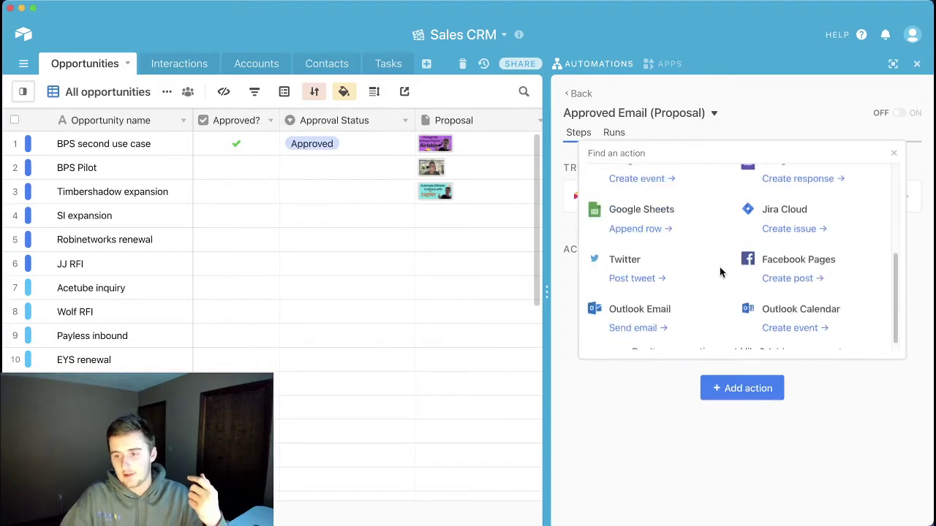
pyautogui.scroll(1, 720, 272)
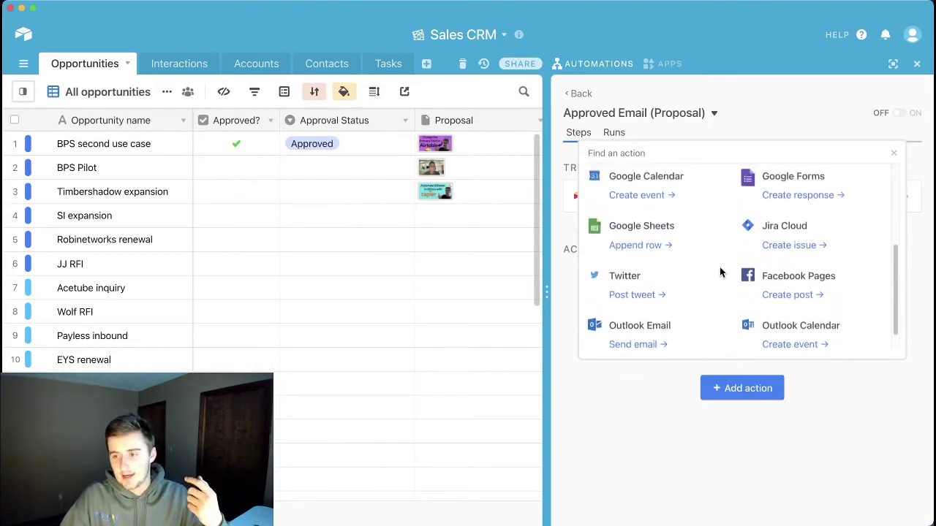
pyautogui.scroll(5, 721, 272)
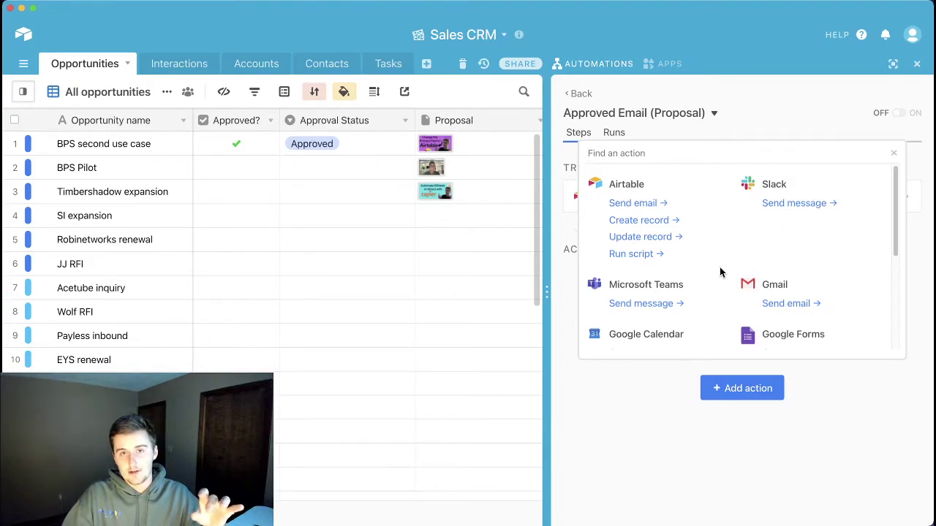
pyautogui.click(770, 304)
# Step: Choose the existing Gmail account as the sender for the email action
pyautogui.scroll(-1, 704, 330)
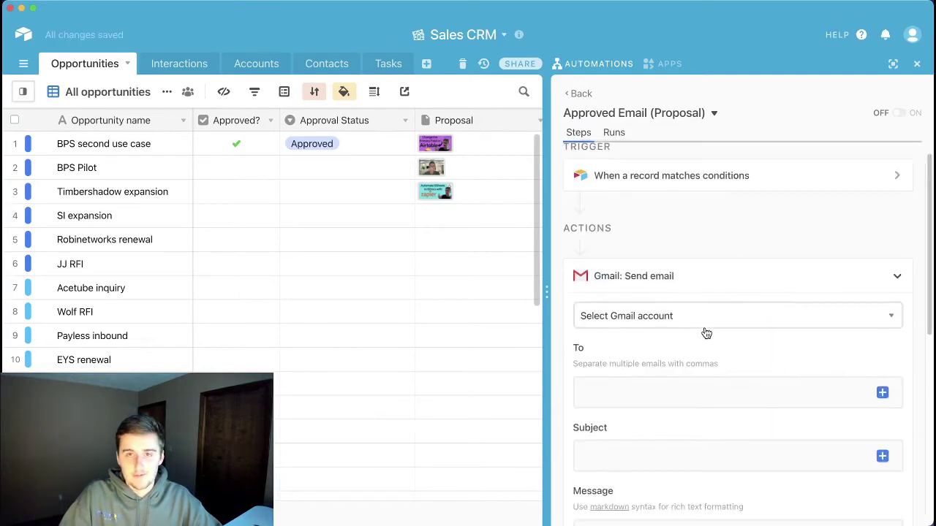
pyautogui.click(679, 316)
pyautogui.click(623, 380)
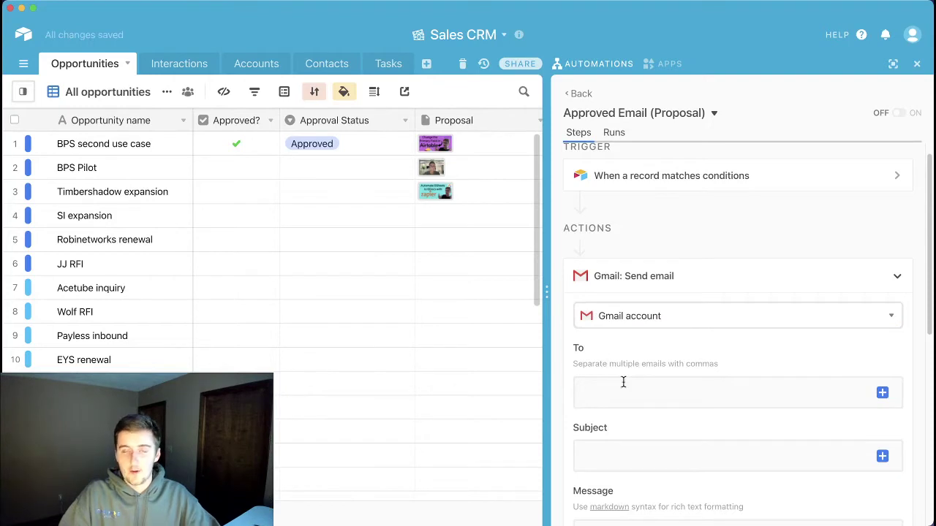
pyautogui.click(638, 315)
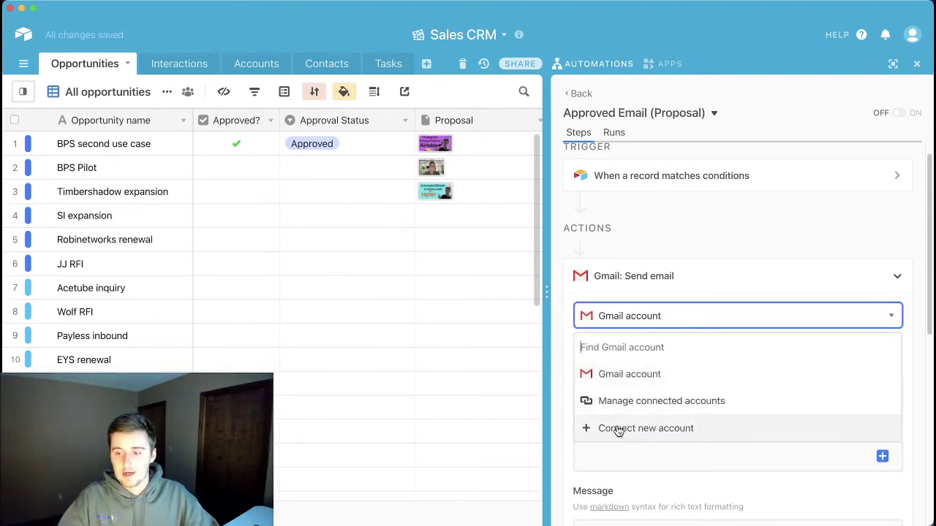
pyautogui.click(625, 324)
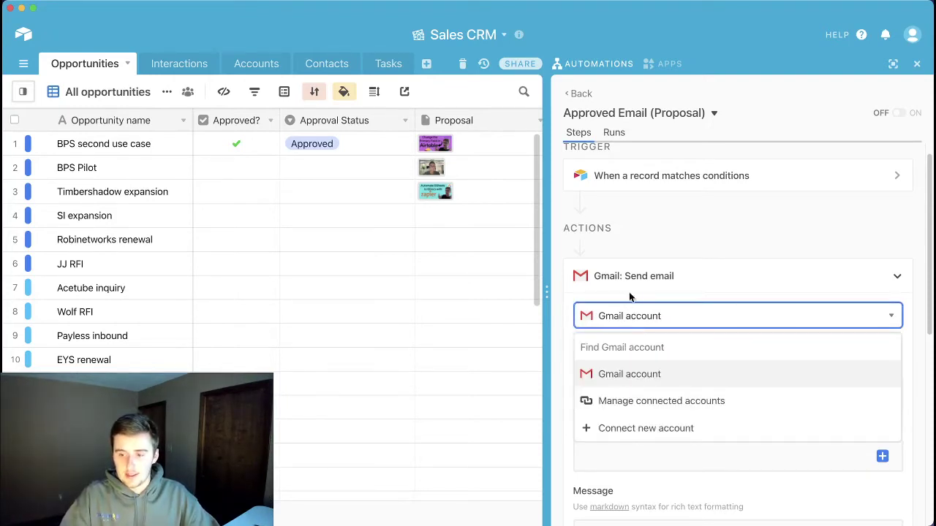
pyautogui.click(636, 299)
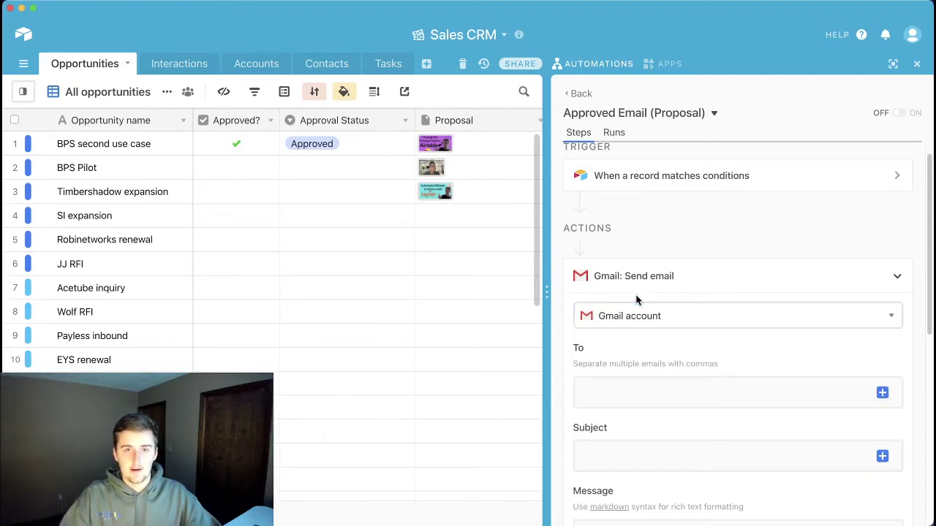
# Step: Insert the email lookup's value from the trigger record into the To field, and clear the field again
pyautogui.scroll(-1, 636, 299)
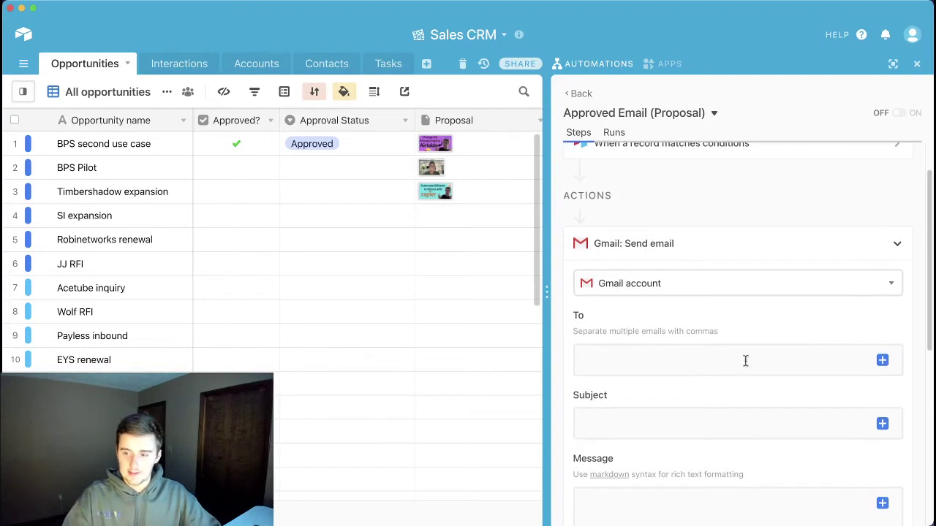
pyautogui.click(882, 363)
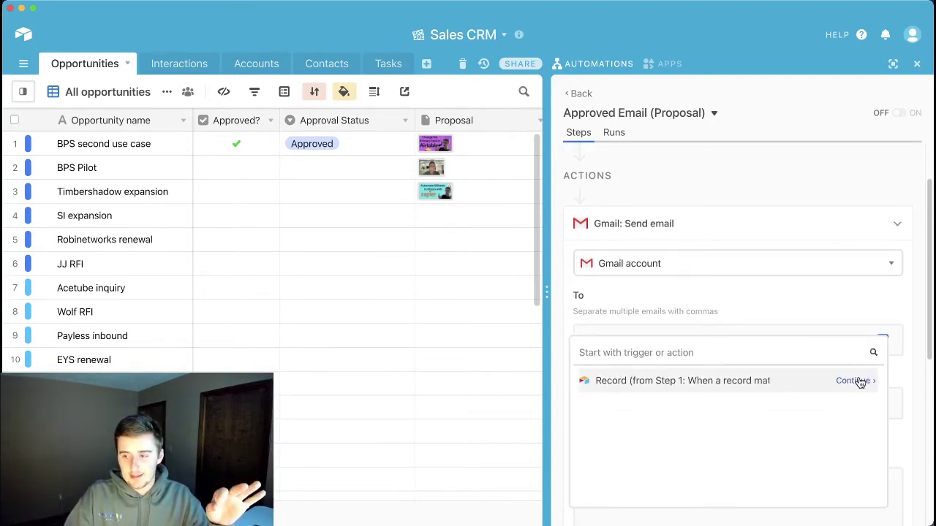
pyautogui.click(861, 382)
pyautogui.scroll(-2, 745, 441)
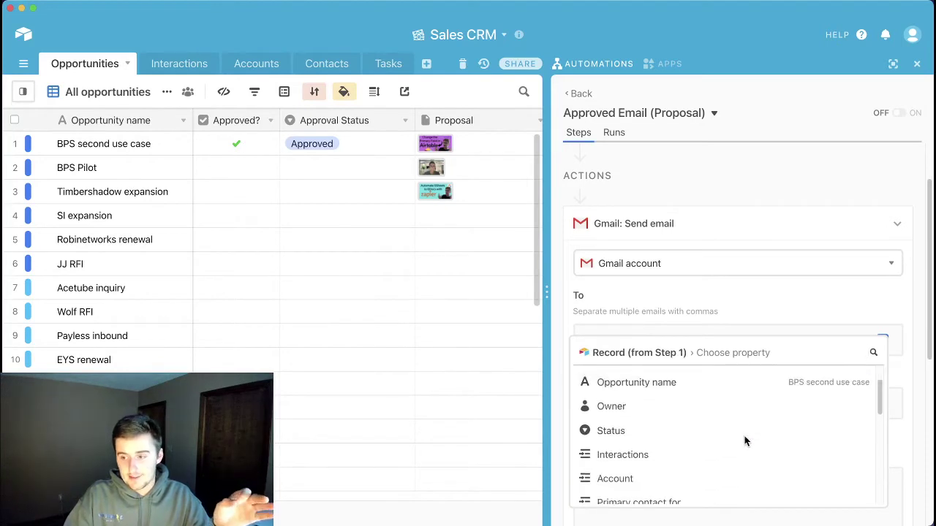
pyautogui.scroll(-2, 745, 441)
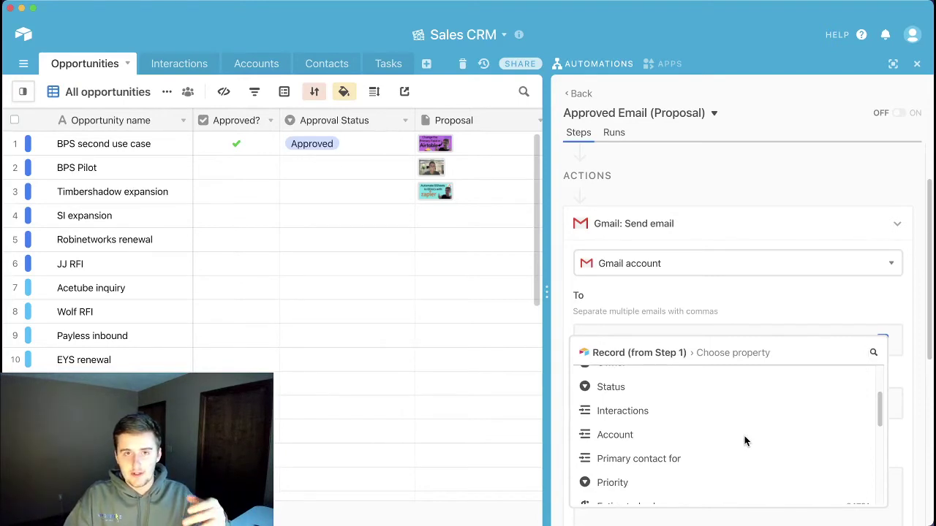
pyautogui.scroll(-3, 744, 440)
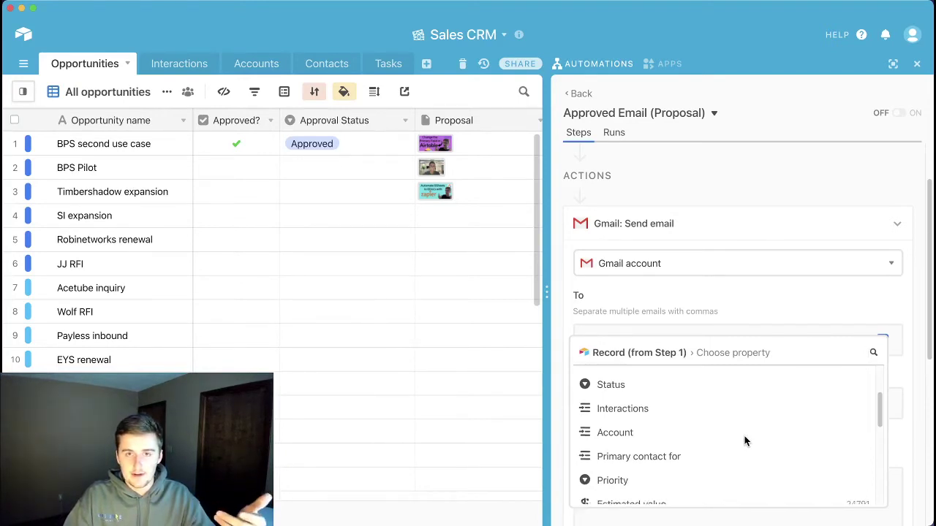
pyautogui.scroll(-5, 744, 441)
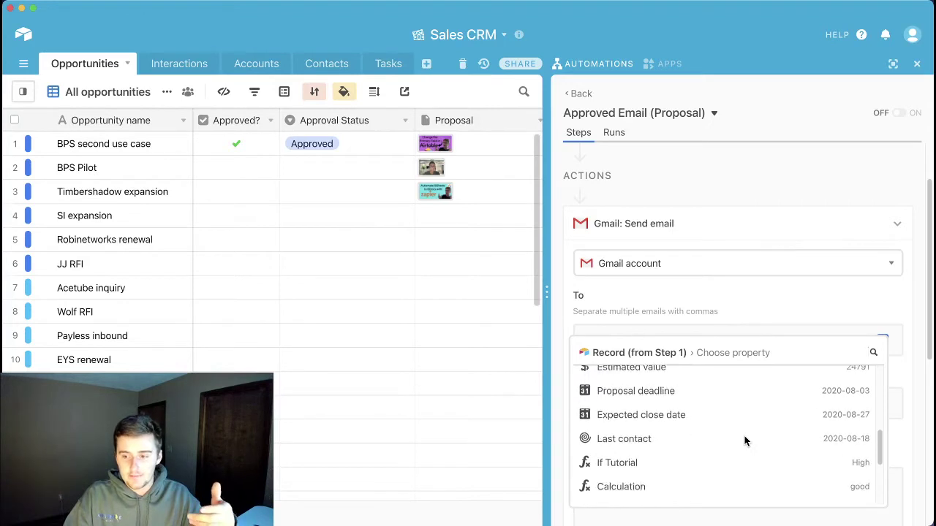
pyautogui.scroll(-2, 744, 436)
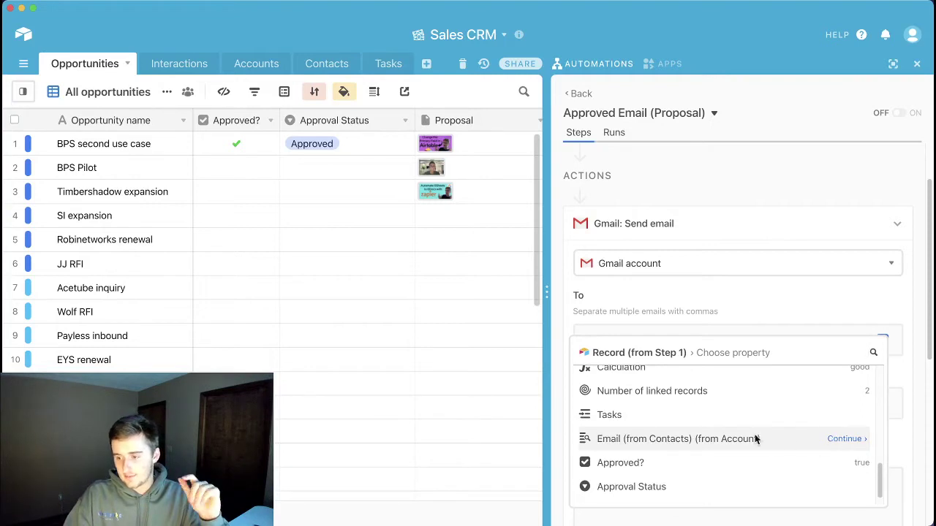
pyautogui.click(838, 442)
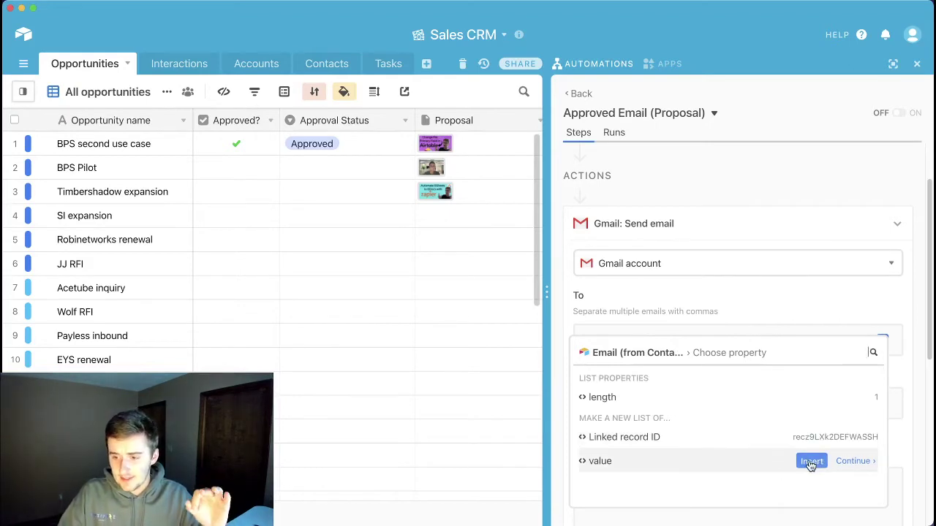
pyautogui.click(810, 462)
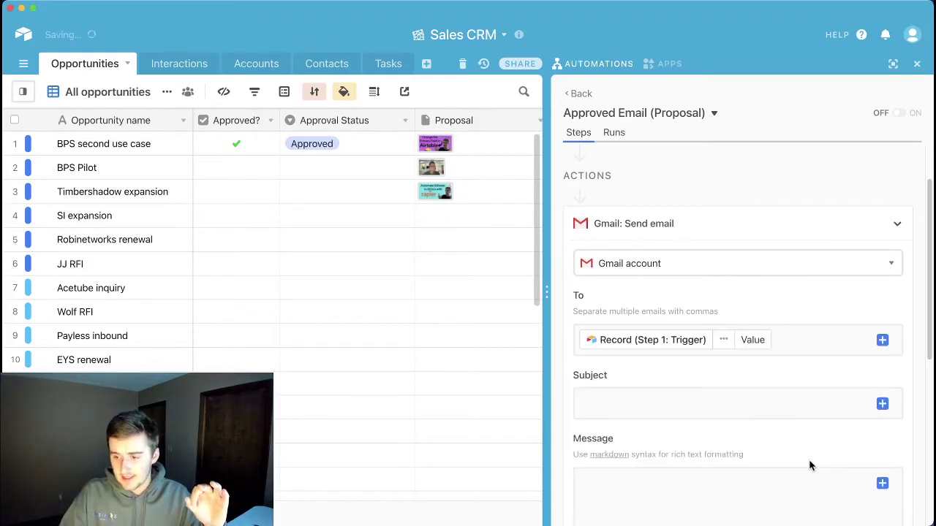
pyautogui.click(806, 340)
pyautogui.press('BackSpace')
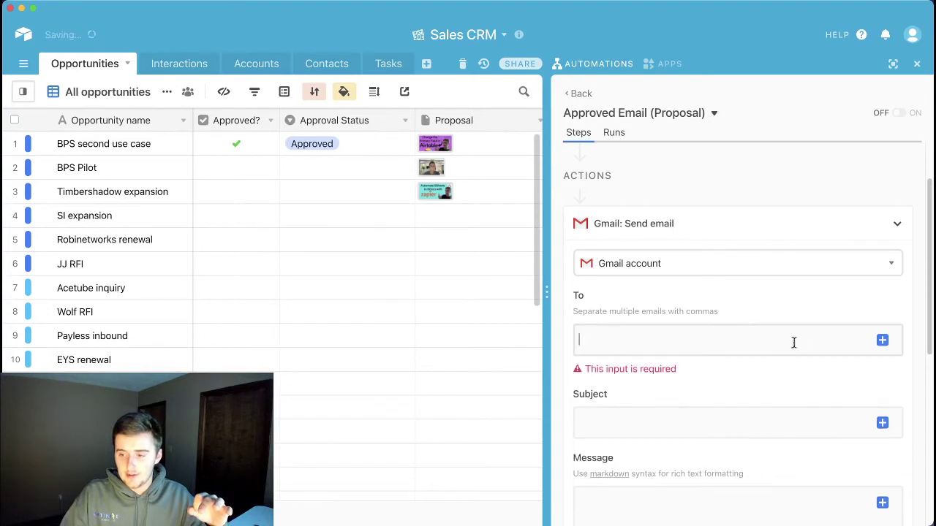
# Step: Set the recipient to the value list of Email (from Contacts) (from Account) from the Step 1 record
pyautogui.click(882, 340)
pyautogui.click(861, 389)
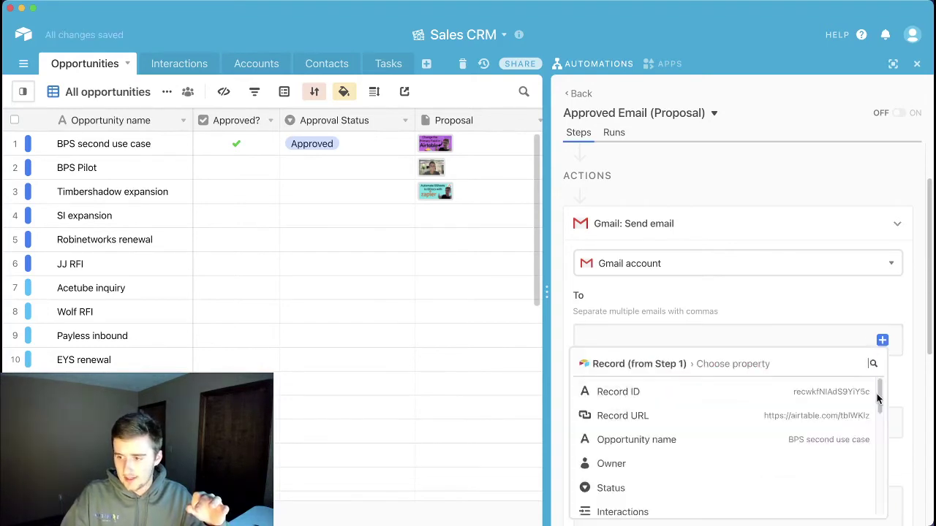
pyautogui.scroll(-5, 789, 417)
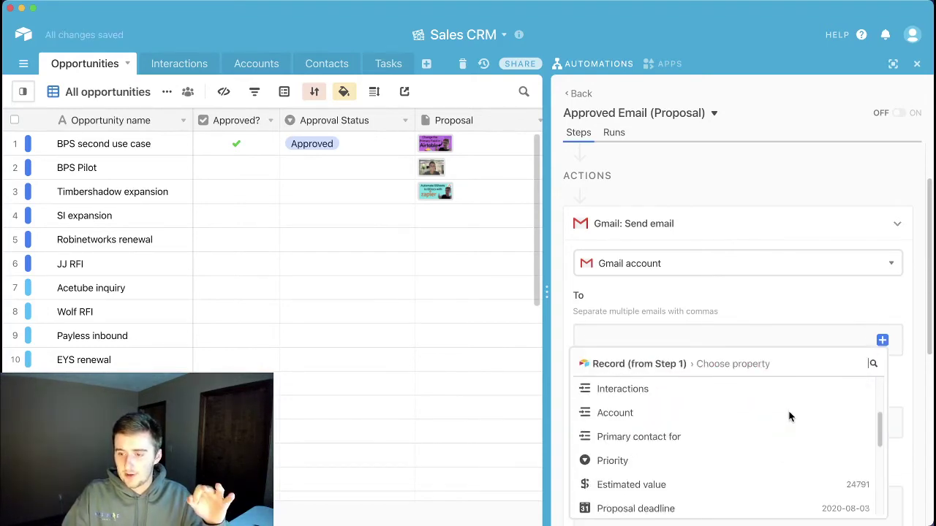
pyautogui.scroll(-1, 789, 417)
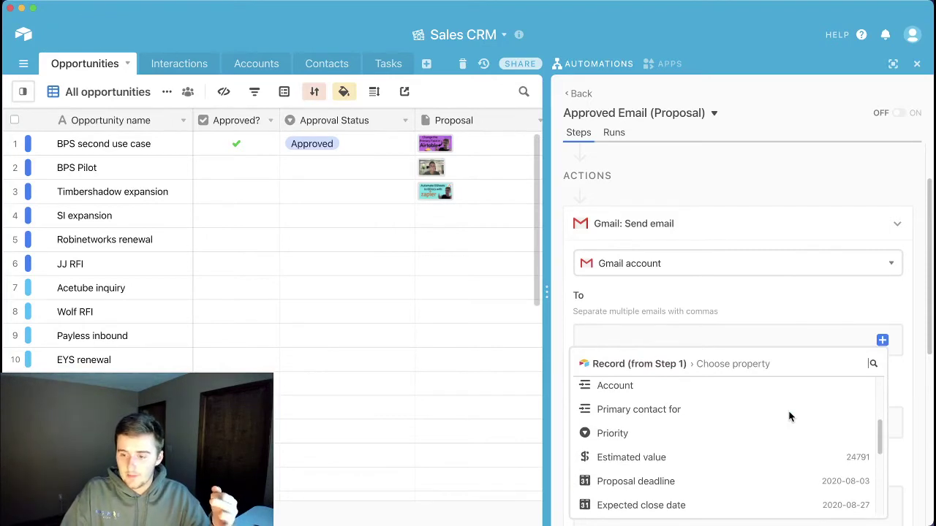
pyautogui.scroll(-4, 790, 417)
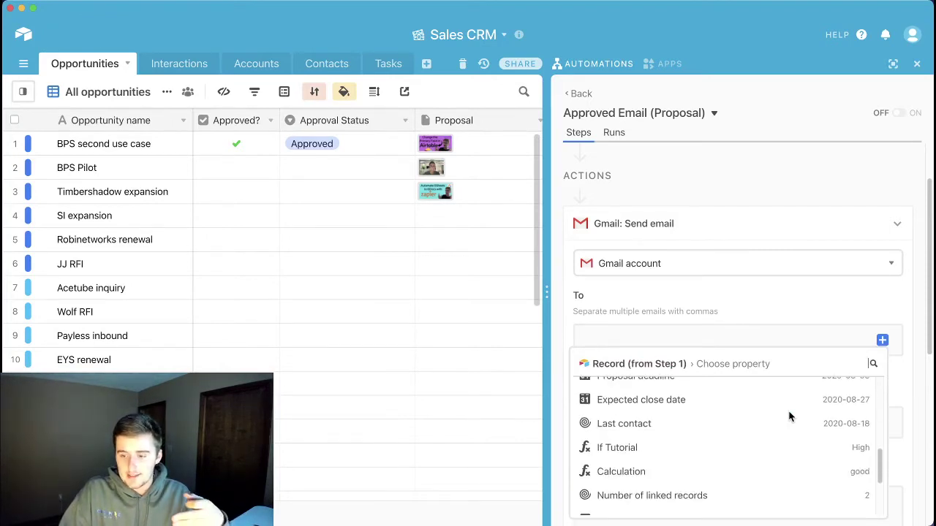
pyautogui.scroll(-2, 789, 416)
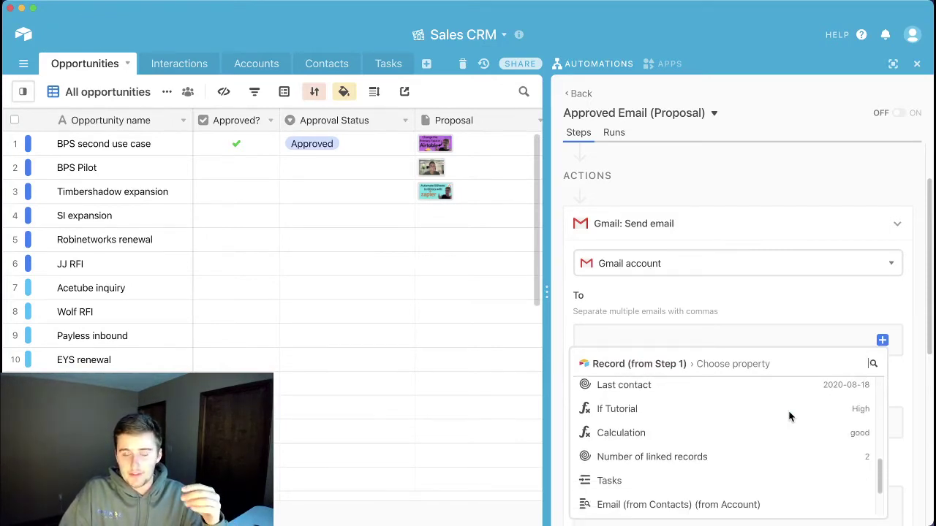
pyautogui.scroll(-3, 788, 427)
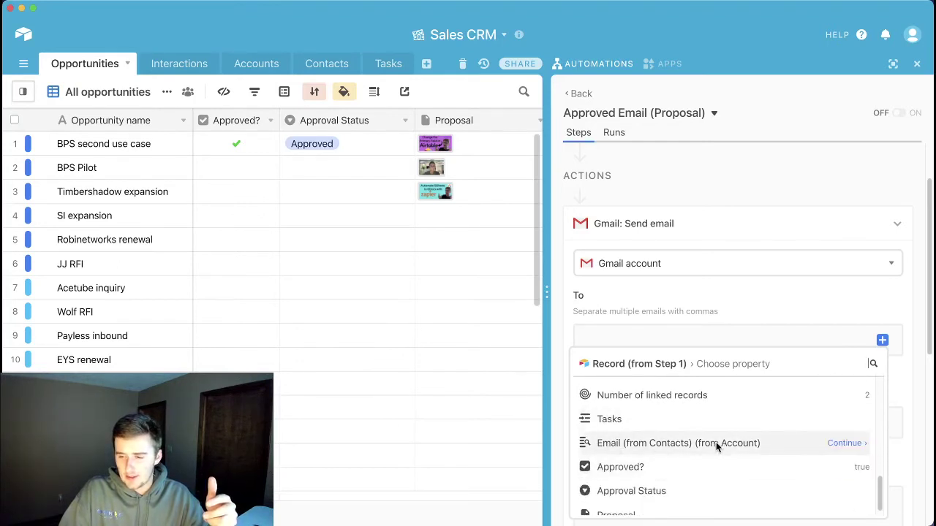
pyautogui.click(842, 444)
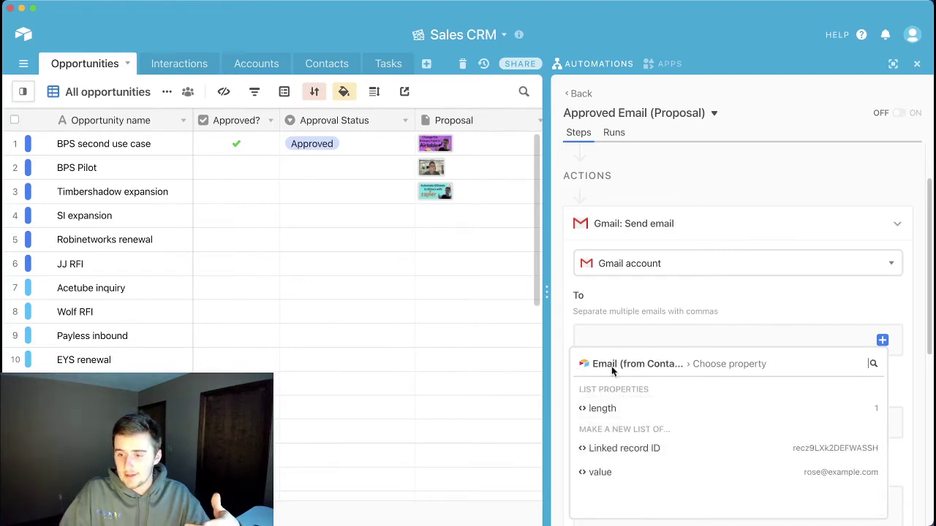
pyautogui.click(813, 473)
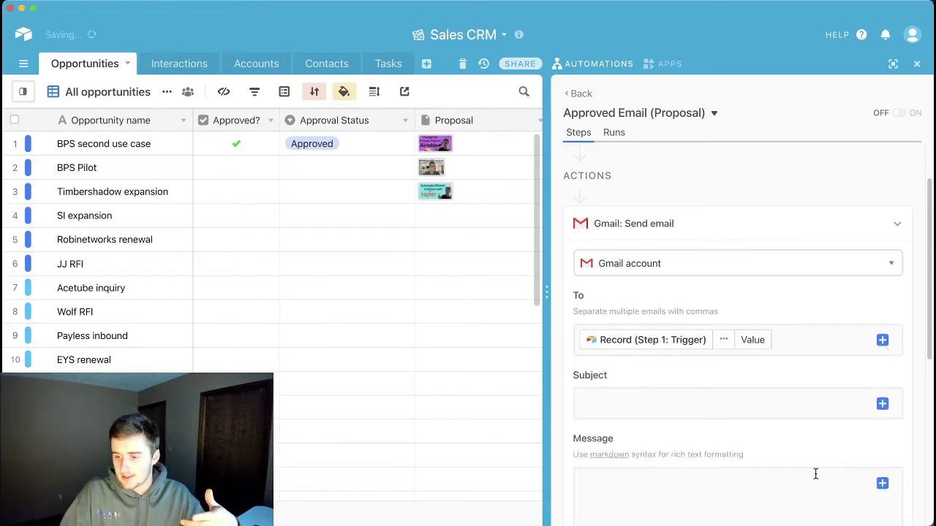
# Step: Enter "Action Required: Approve Proposal" as the subject of the Gmail email action
pyautogui.click(700, 401)
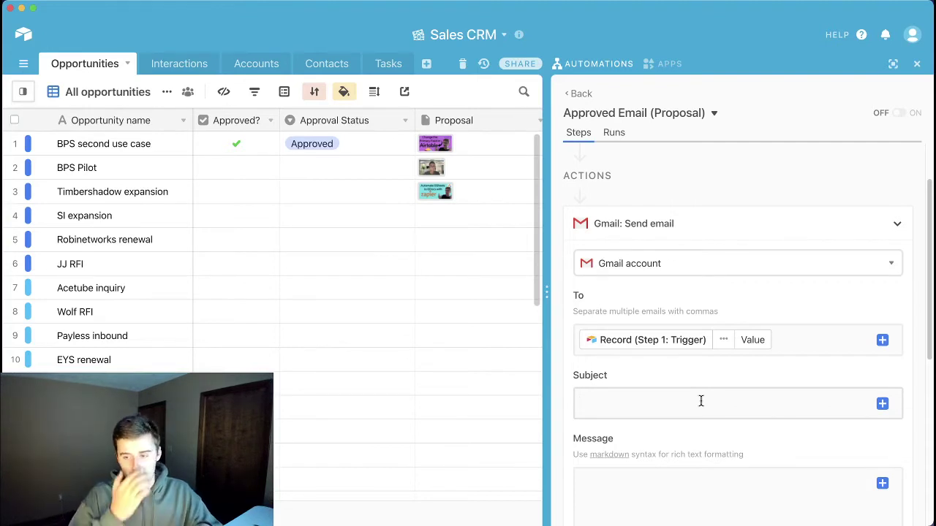
pyautogui.write('N')
pyautogui.press('BackSpace')
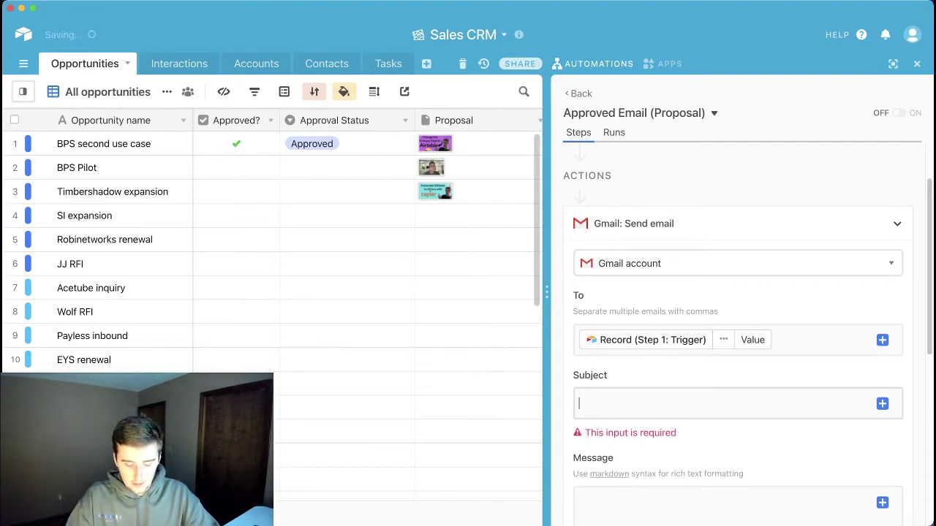
pyautogui.write('Action Req')
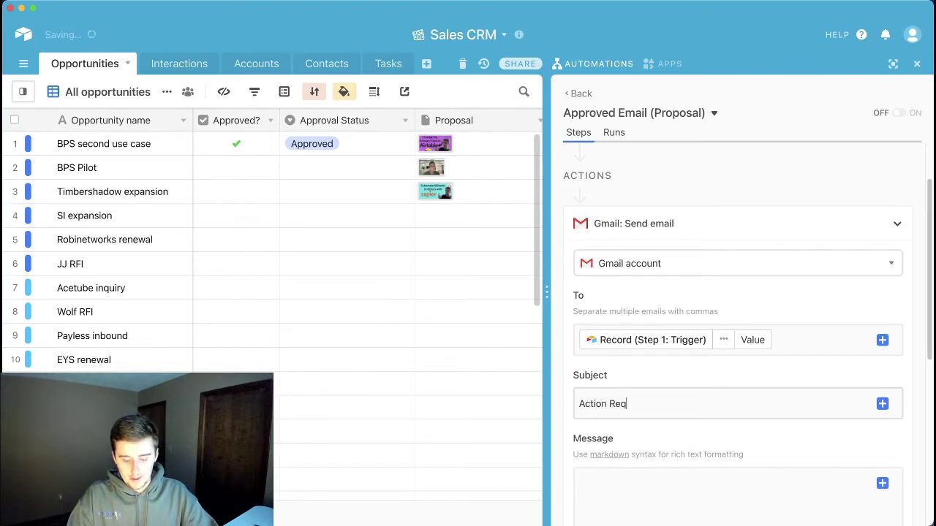
pyautogui.write('uired:')
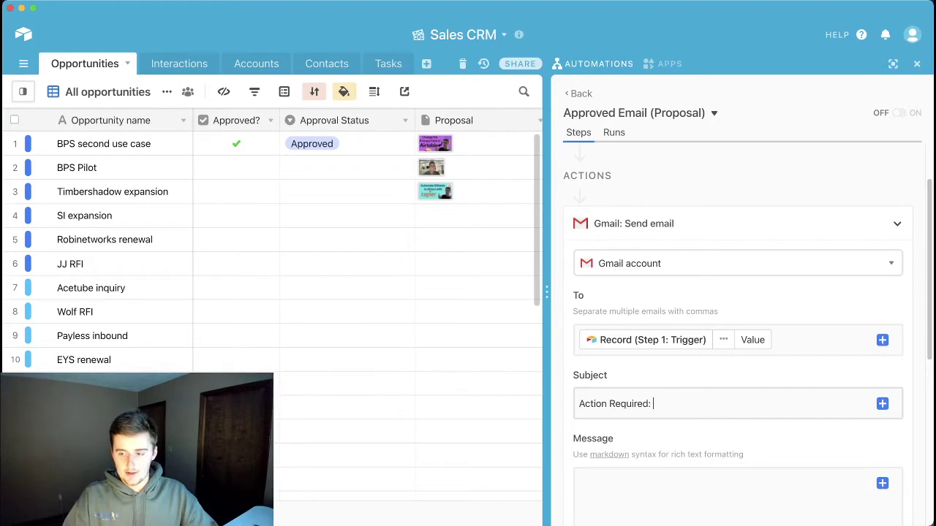
pyautogui.write('Ap')
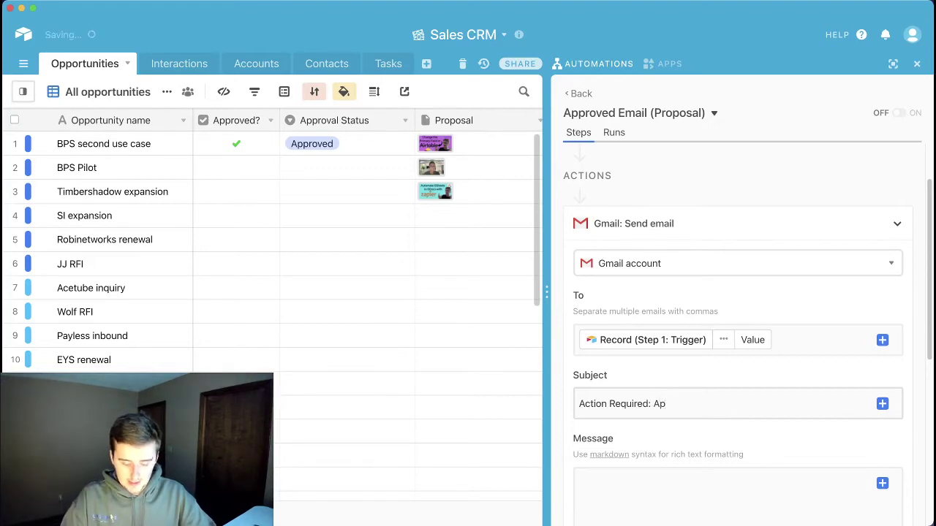
pyautogui.write('p')
pyautogui.write('rove ')
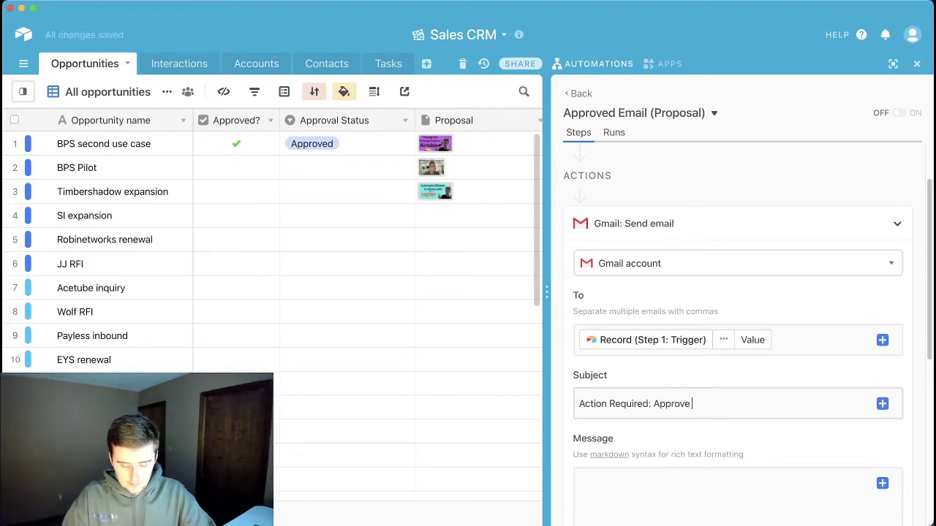
pyautogui.write('Proposal')
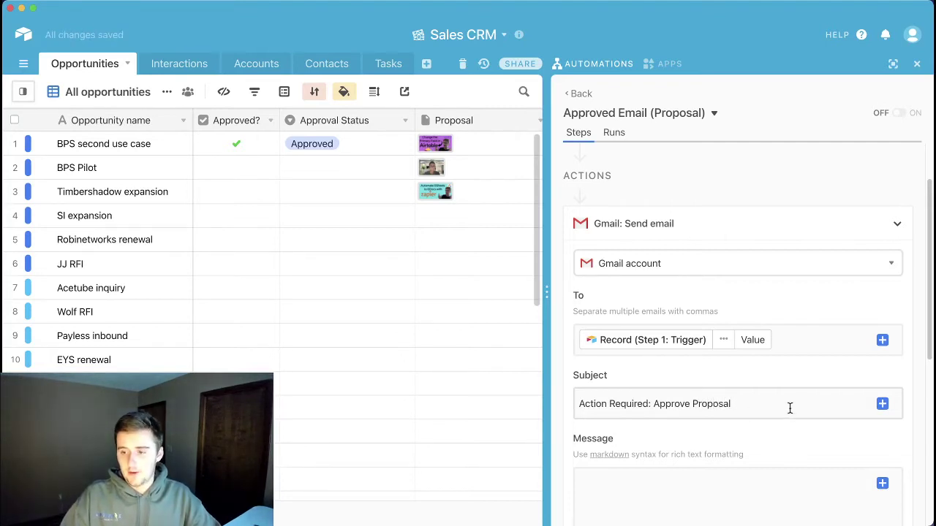
# Step: Append the Step 1 record's Opportunity name in parentheses to the end of the email subject
pyautogui.write(' (')
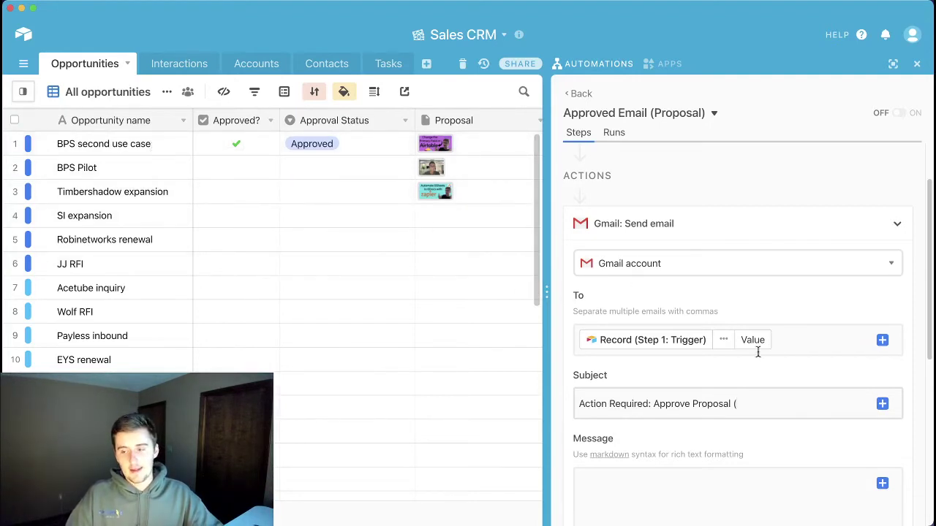
pyautogui.scroll(2, 748, 318)
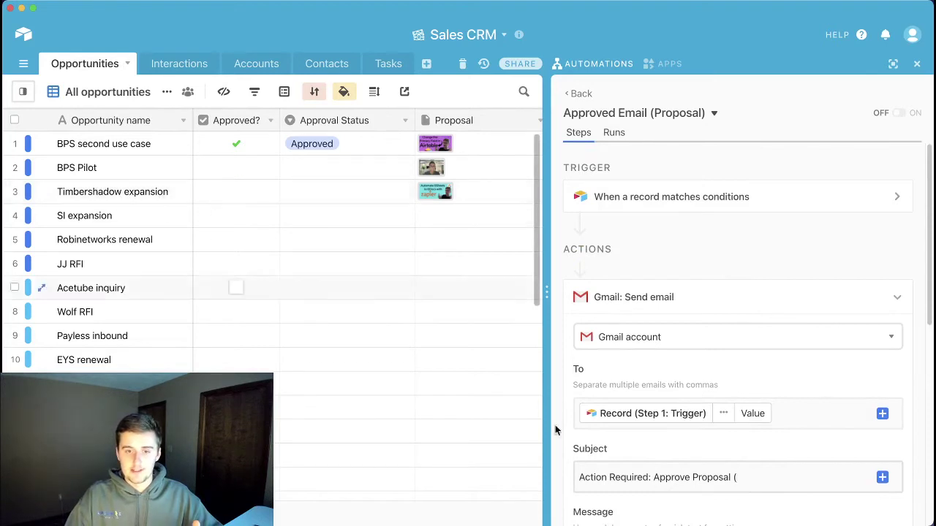
pyautogui.scroll(-1, 800, 470)
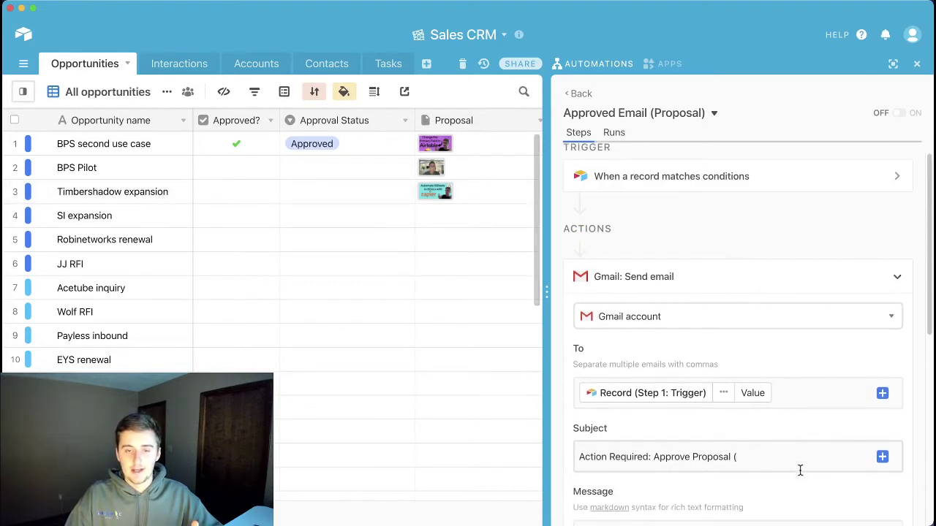
pyautogui.click(881, 458)
pyautogui.click(855, 399)
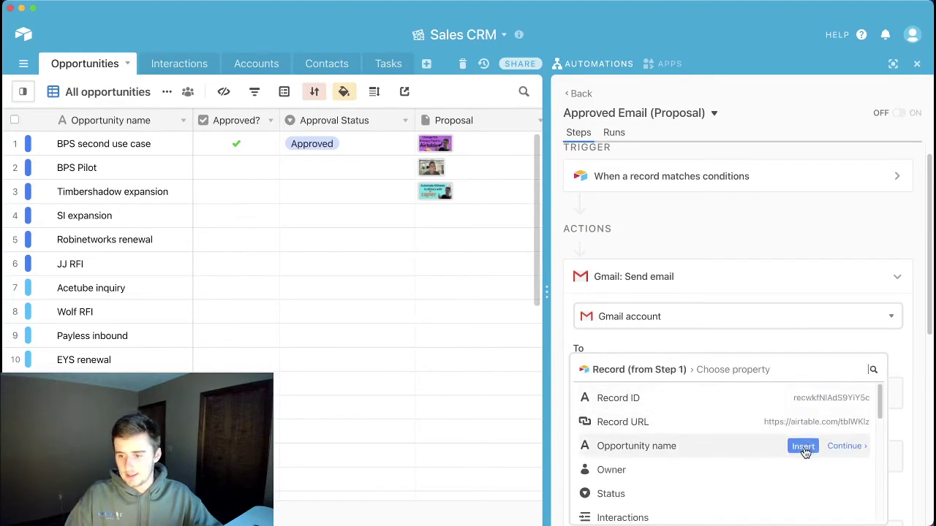
pyautogui.click(803, 448)
pyautogui.scroll(-3, 797, 441)
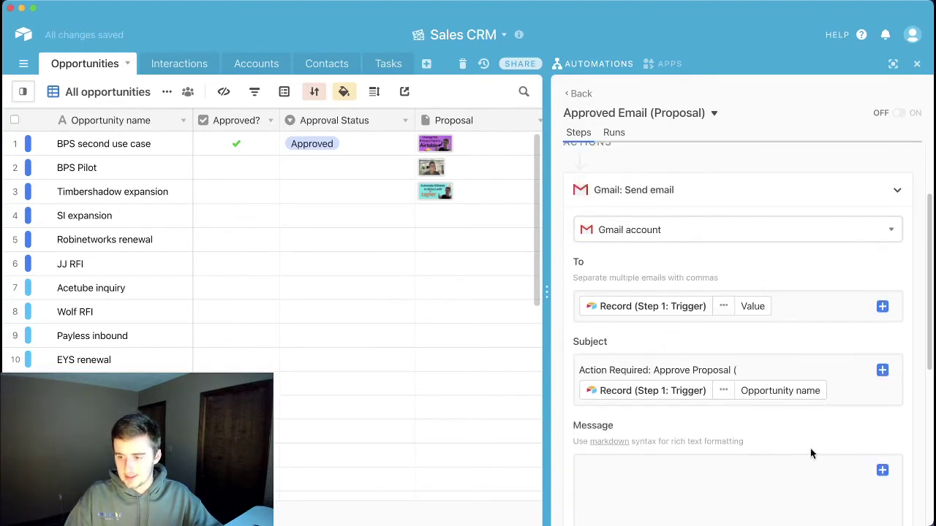
pyautogui.click(852, 396)
pyautogui.write(')')
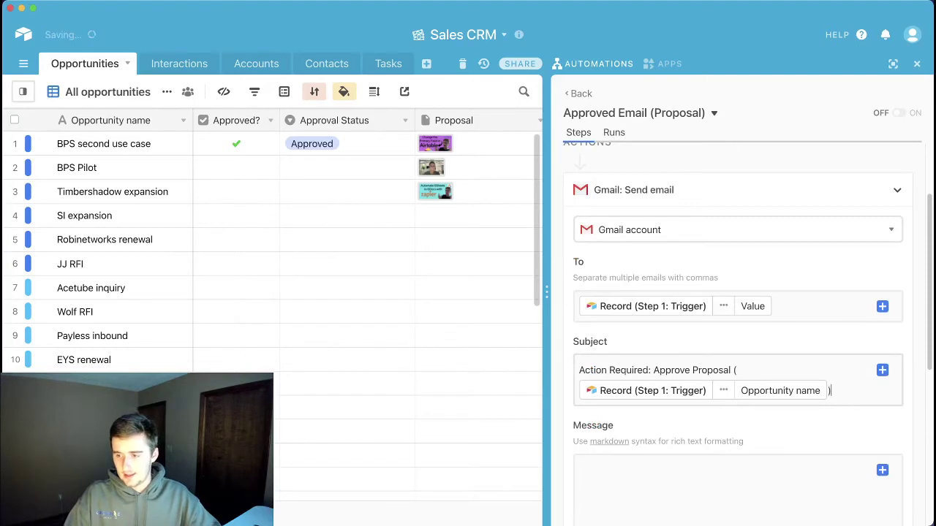
# Step: Attach the Proposal file from the Step 1 trigger record to the email
pyautogui.scroll(-3, 828, 436)
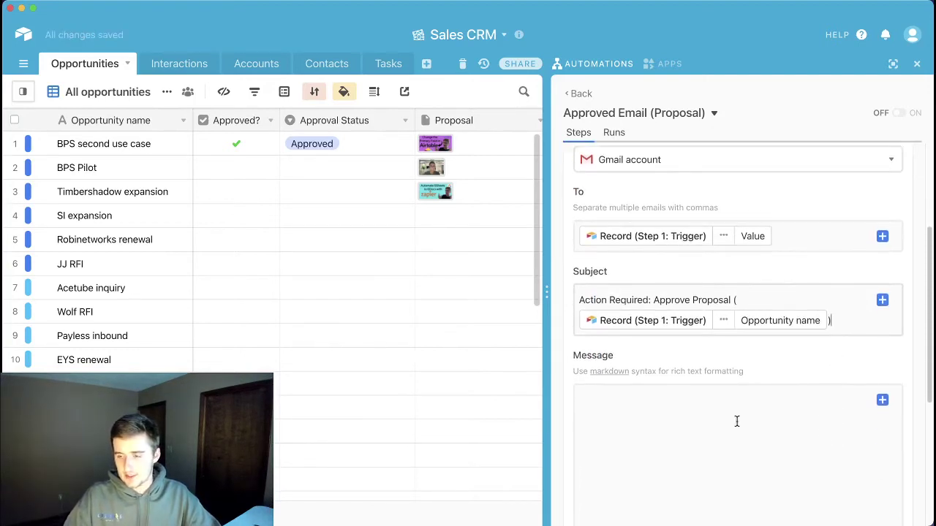
pyautogui.scroll(-5, 737, 421)
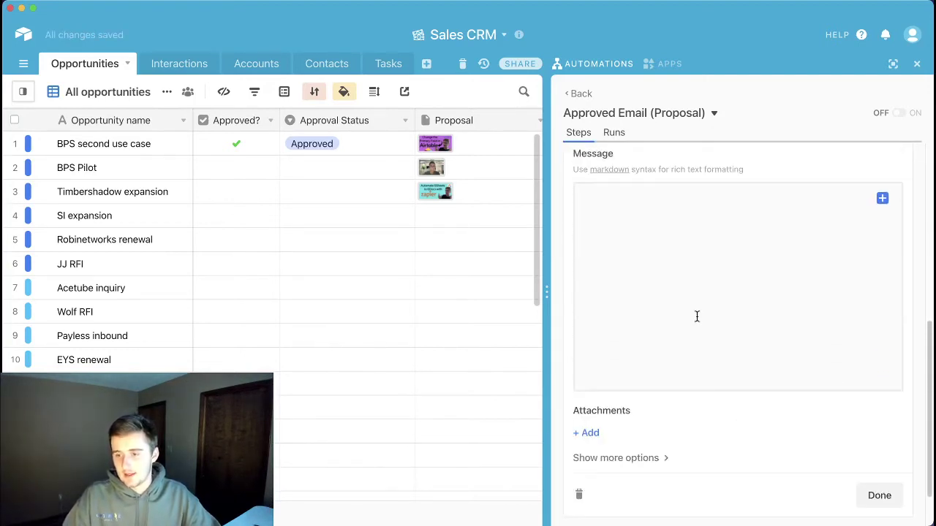
pyautogui.click(697, 315)
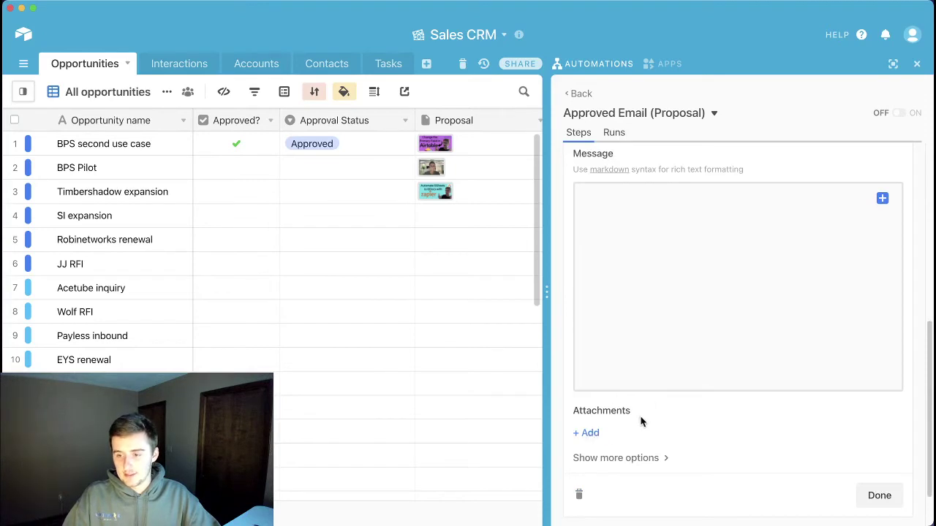
pyautogui.click(589, 433)
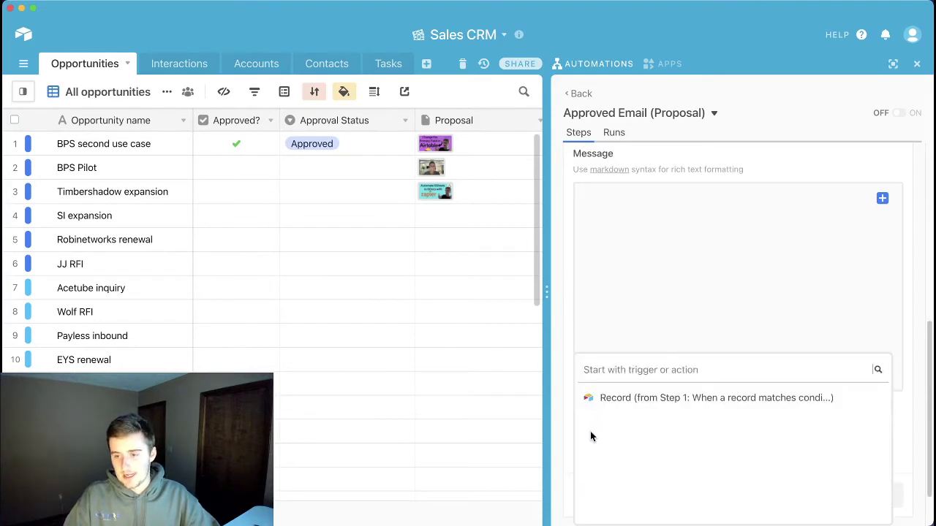
pyautogui.click(853, 399)
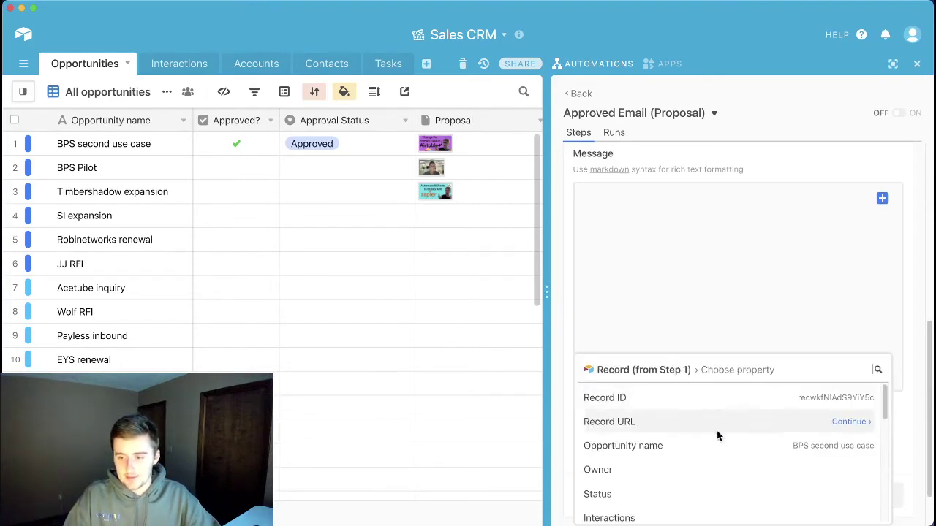
pyautogui.scroll(-5, 698, 397)
pyautogui.scroll(-3, 690, 339)
pyautogui.scroll(-10, 677, 417)
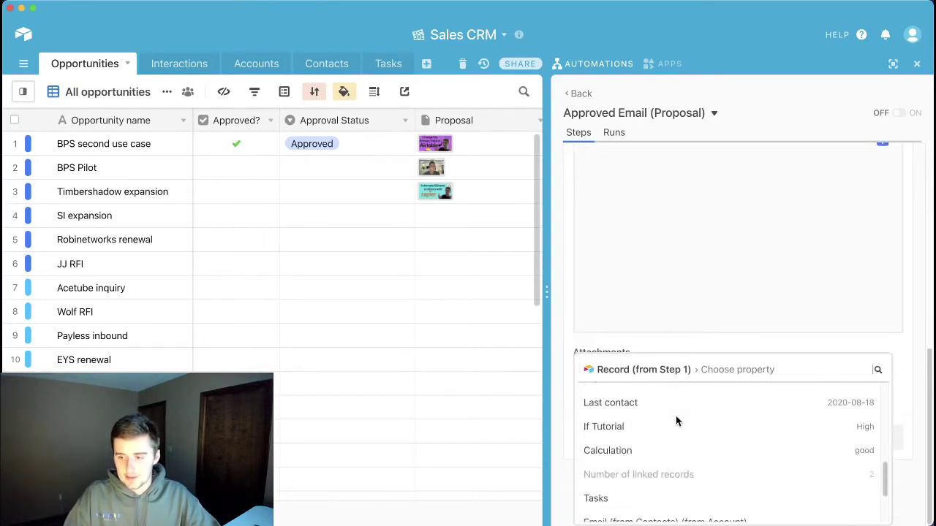
pyautogui.click(805, 510)
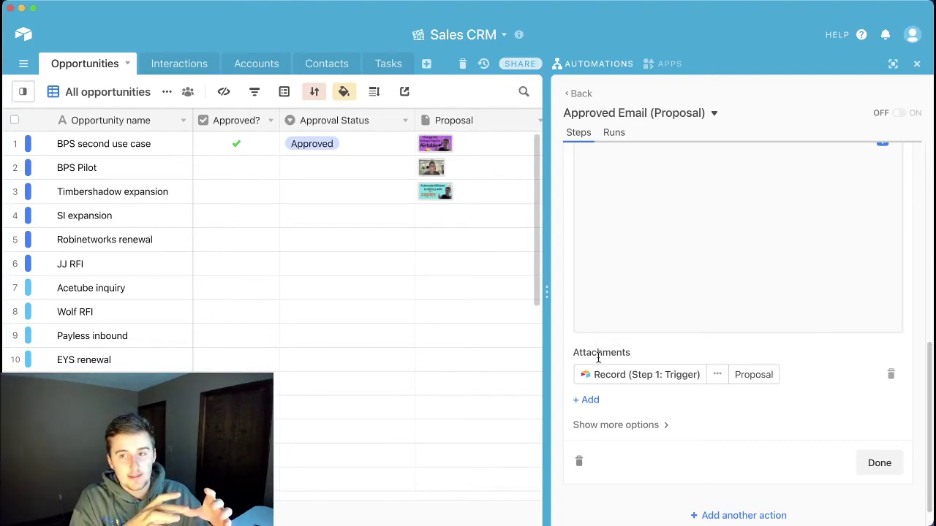
# Step: Add several blank lines in the email's empty message body
pyautogui.scroll(2, 594, 365)
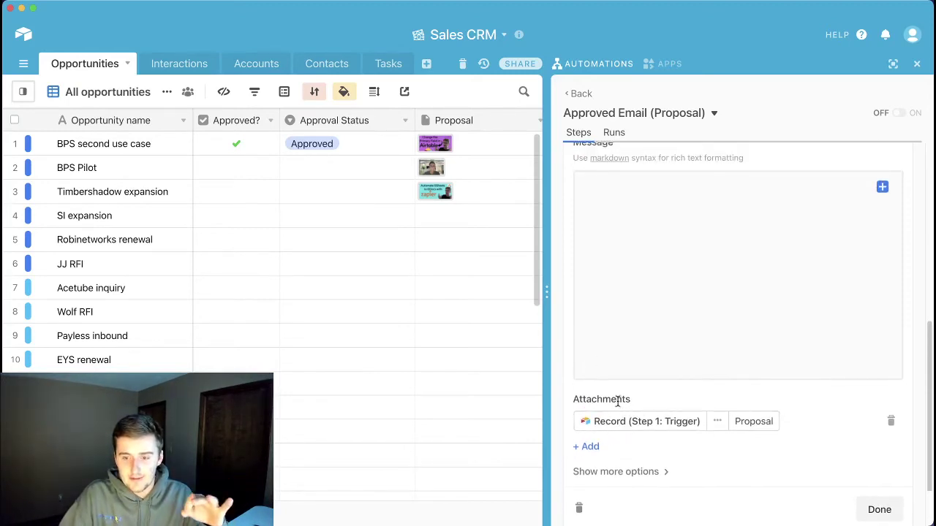
pyautogui.scroll(1, 618, 398)
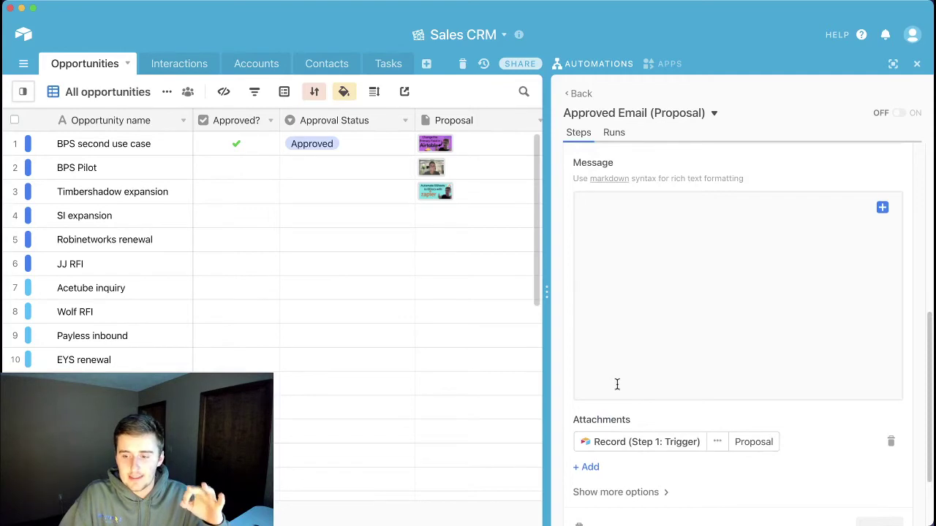
pyautogui.click(676, 308)
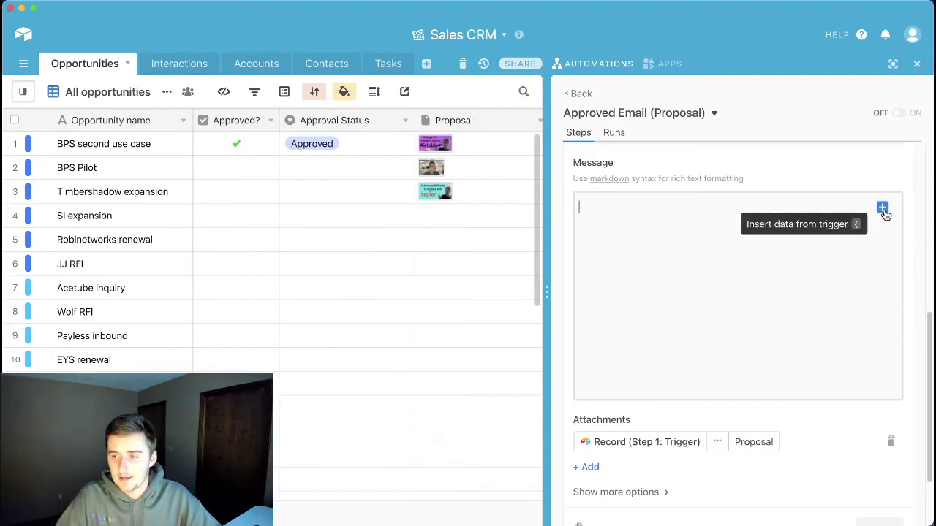
pyautogui.press('Return')
pyautogui.press('Return')
pyautogui.press('Return')
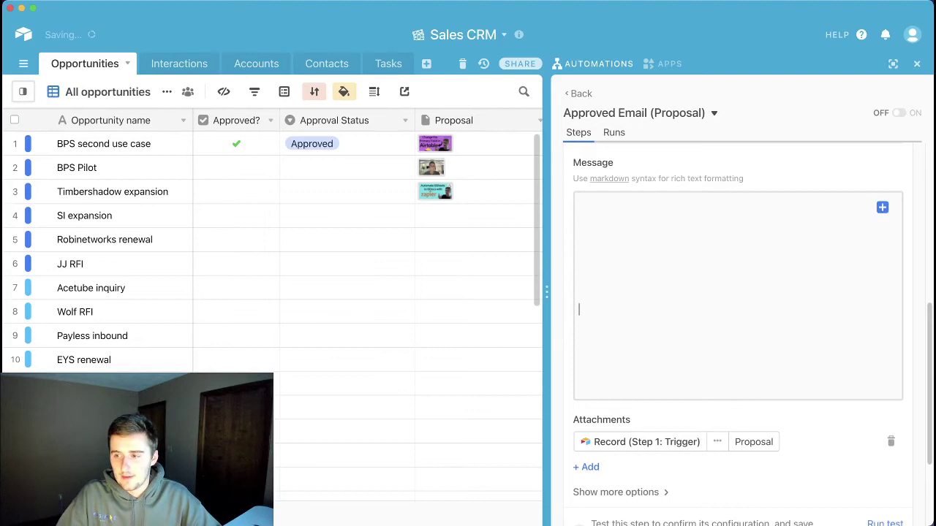
pyautogui.click(881, 207)
pyautogui.click(851, 259)
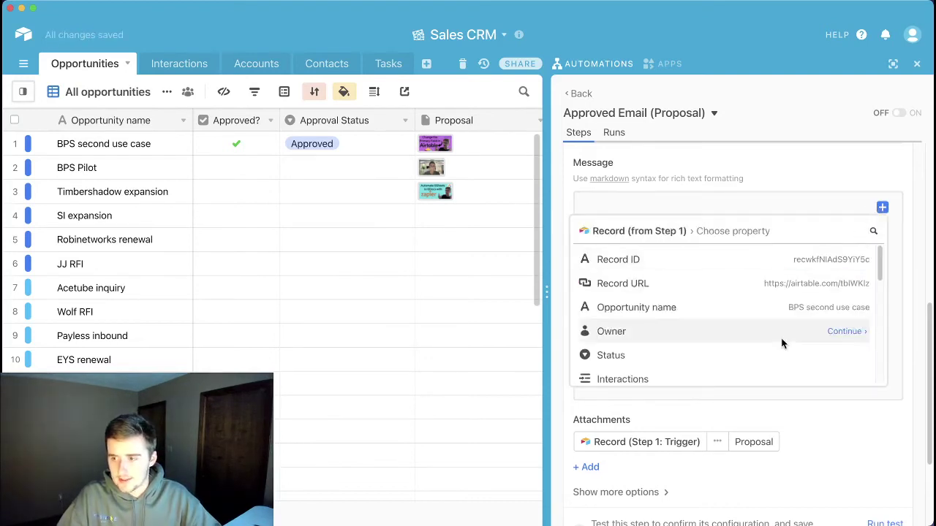
pyautogui.scroll(-8, 783, 342)
pyautogui.scroll(-4, 782, 343)
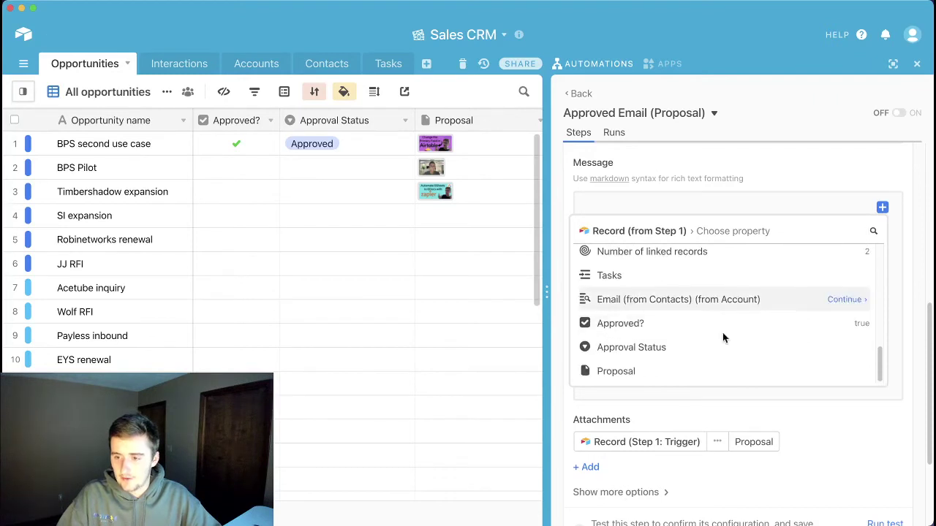
pyautogui.click(749, 199)
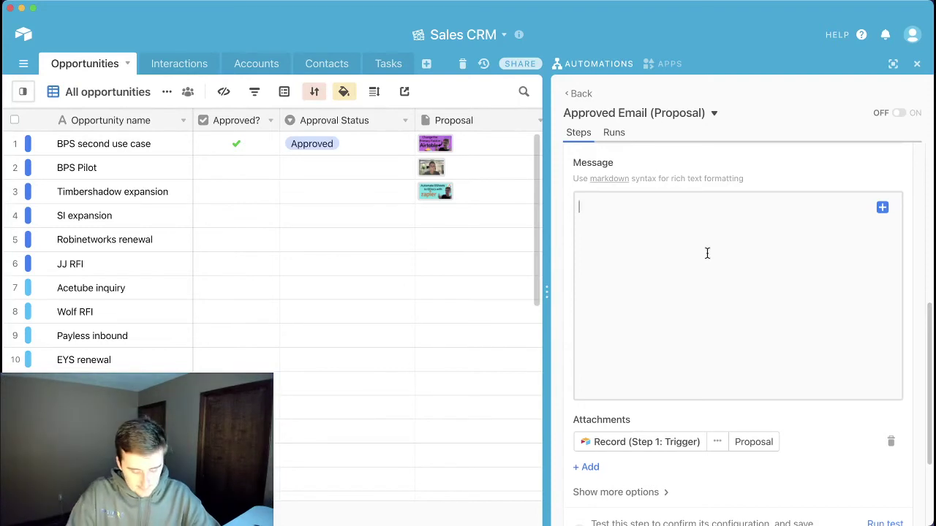
# Step: Start the message body with "Hi" followed by the Name list from the Step 1 record's Account field
pyautogui.write('Hi')
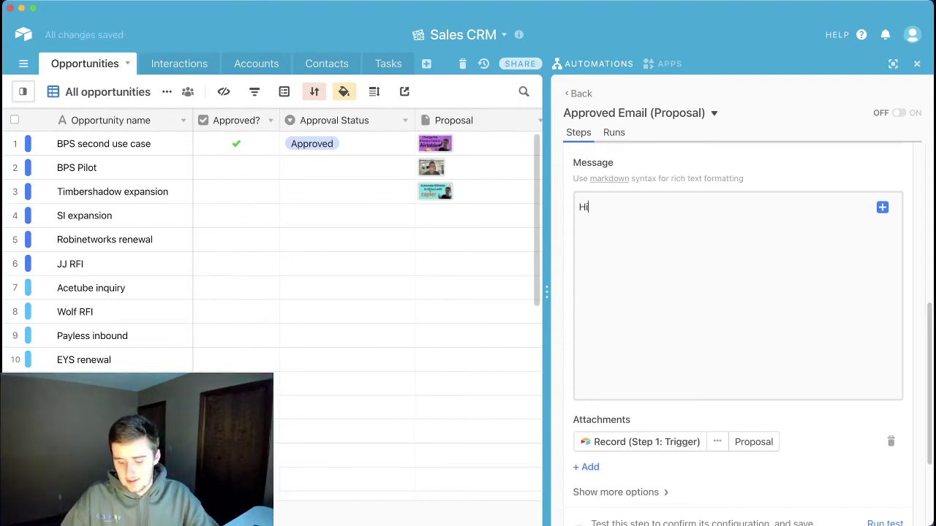
pyautogui.click(883, 207)
pyautogui.click(852, 260)
pyautogui.scroll(-5, 794, 321)
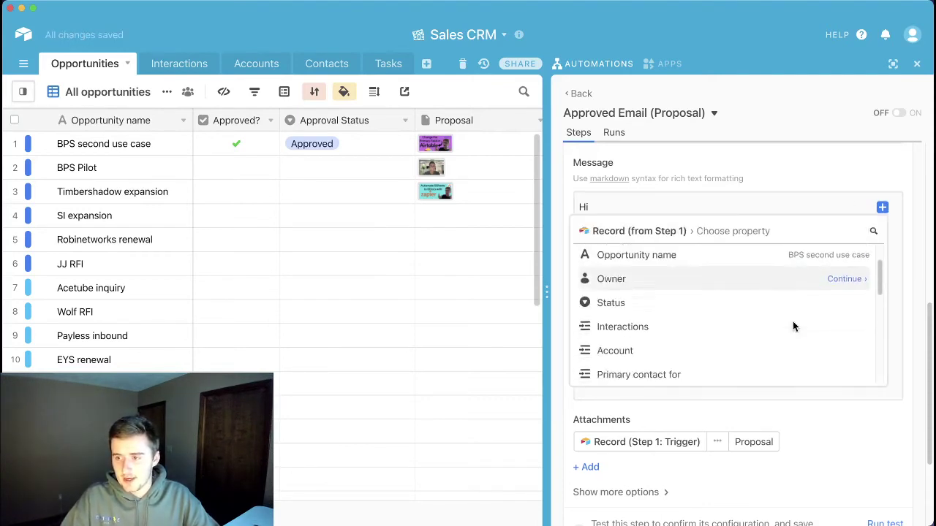
pyautogui.scroll(-3, 793, 326)
pyautogui.scroll(10, 793, 326)
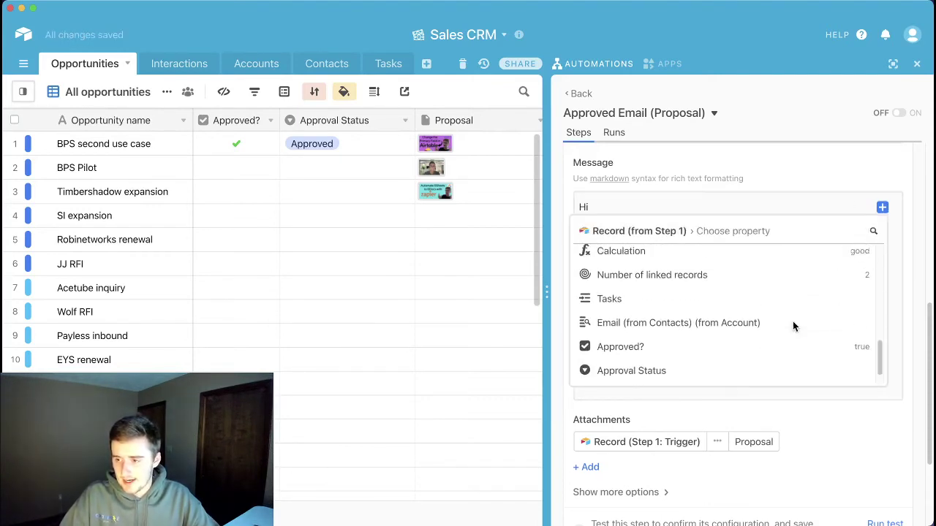
pyautogui.scroll(-3, 783, 322)
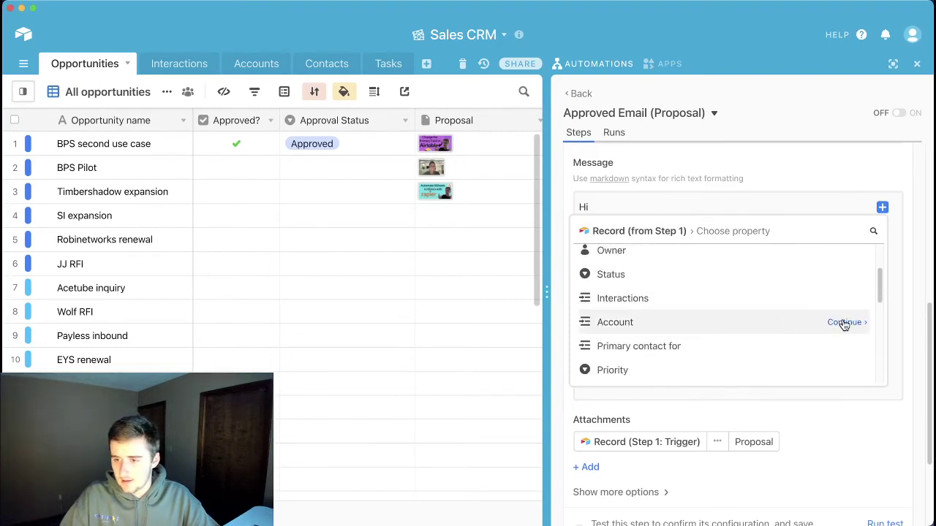
pyautogui.click(844, 323)
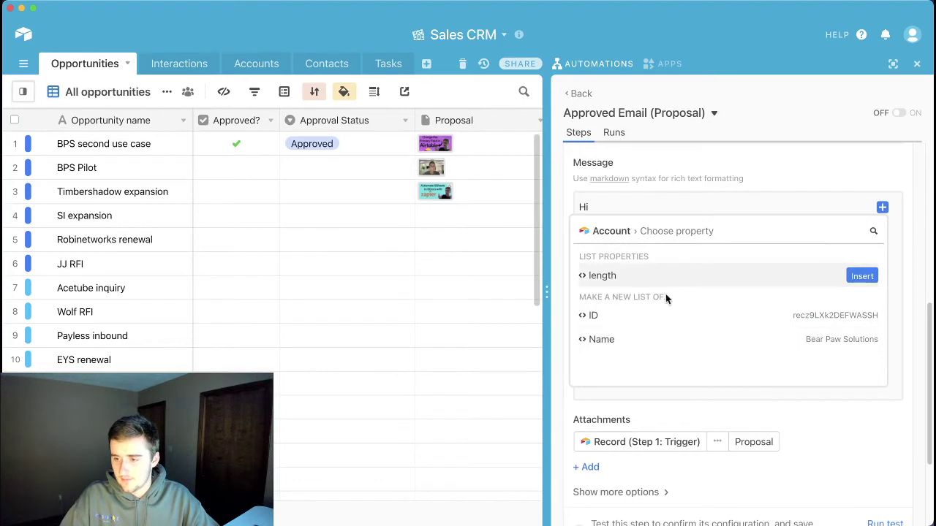
pyautogui.click(810, 336)
# Step: End the message greeting with a comma after the account name and add two line breaks below it
pyautogui.click(798, 250)
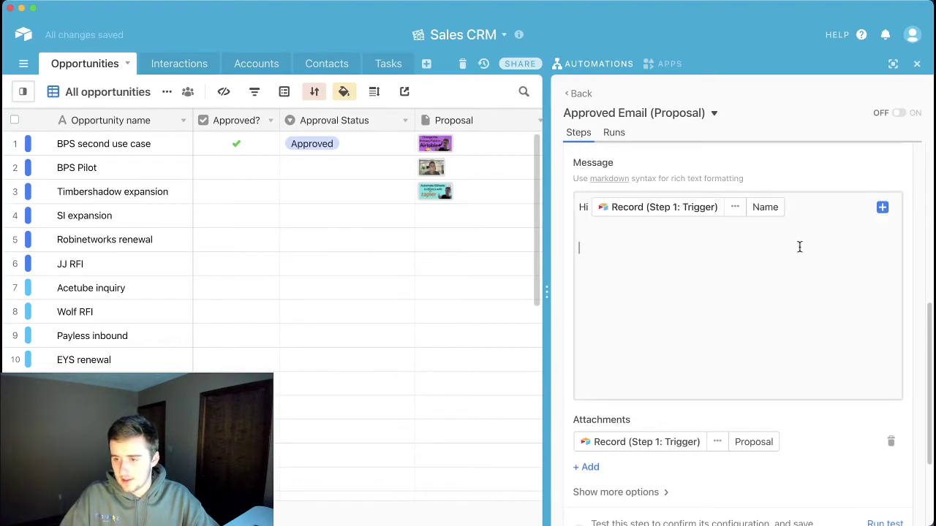
pyautogui.click(800, 206)
pyautogui.write(',')
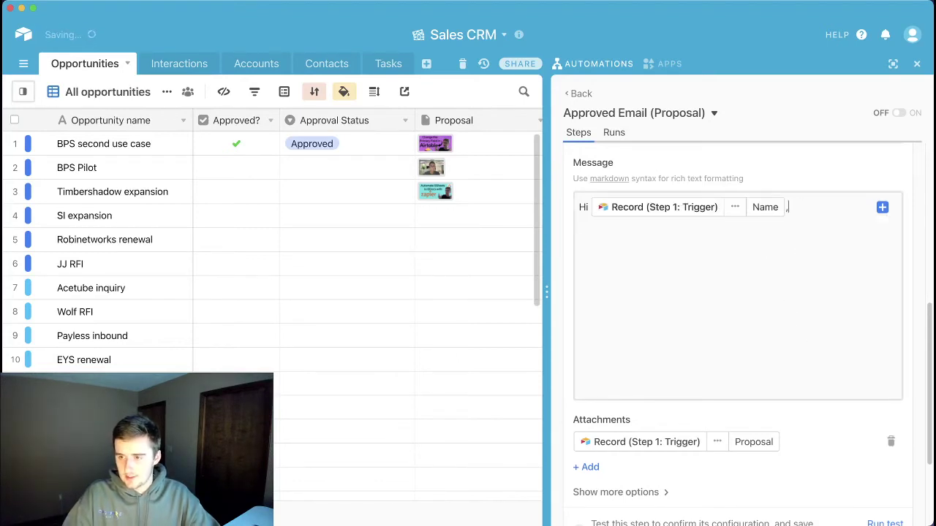
pyautogui.press('Return')
pyautogui.press('Return')
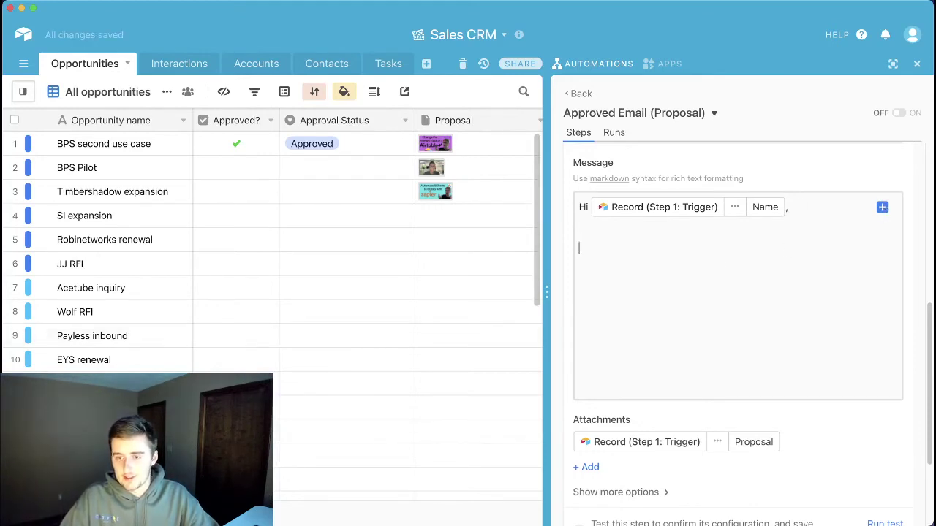
# Step: Write "Please See Attachments" in the email body below the greeting
pyautogui.hscroll(10, 366, 292)
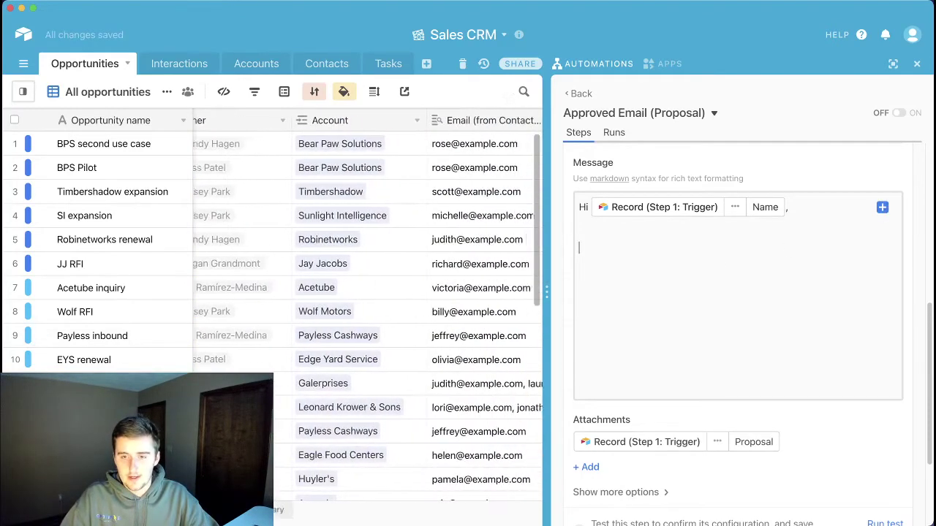
pyautogui.hscroll(10, 310, 511)
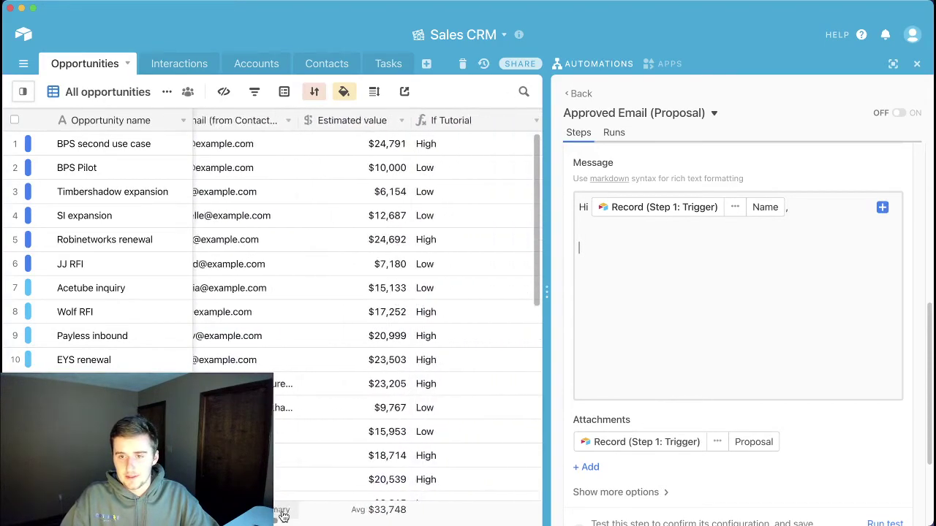
pyautogui.moveTo(310, 516); pyautogui.dragTo(428, 516)
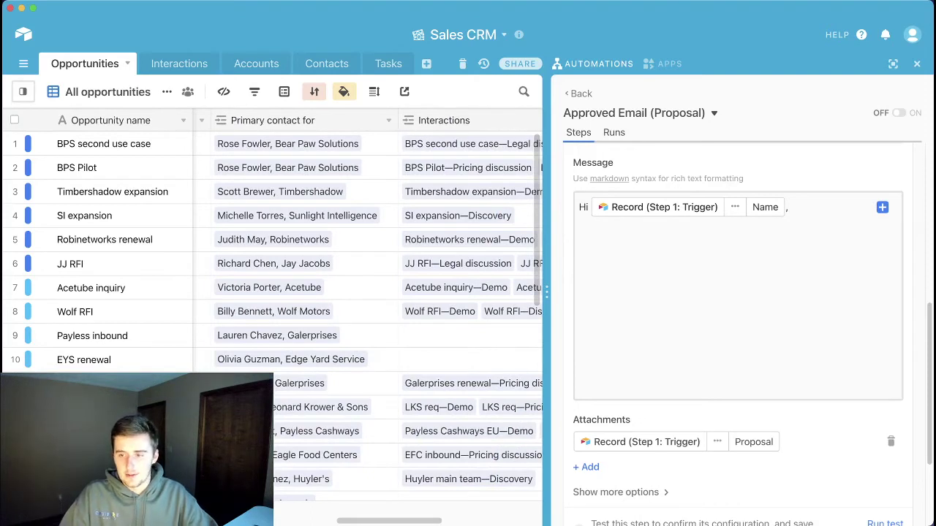
pyautogui.write('Please S')
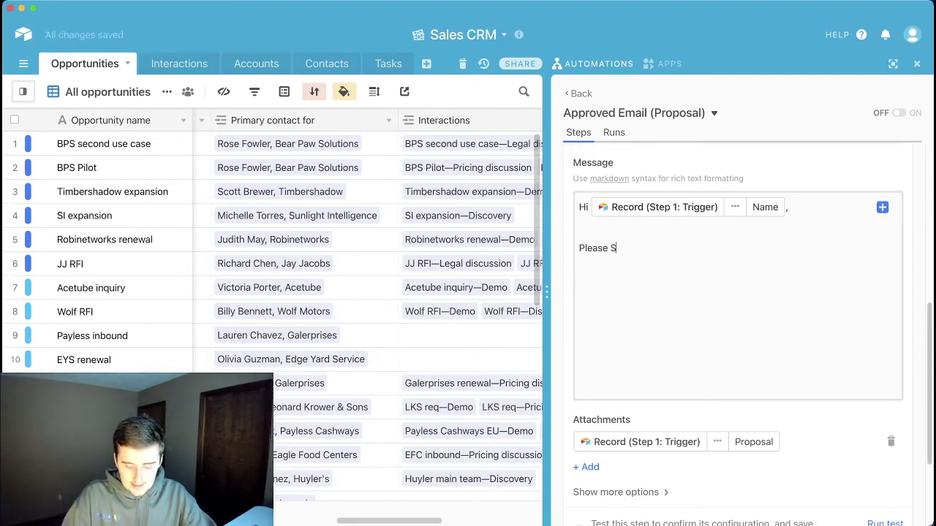
pyautogui.write('ee Attachments')
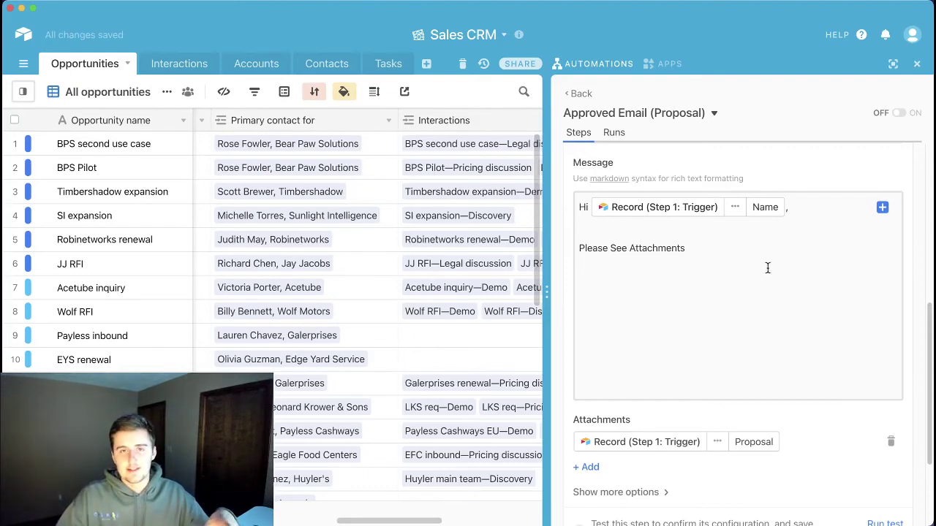
# Step: Test the Gmail send email action and collapse its settings
pyautogui.scroll(-1, 777, 382)
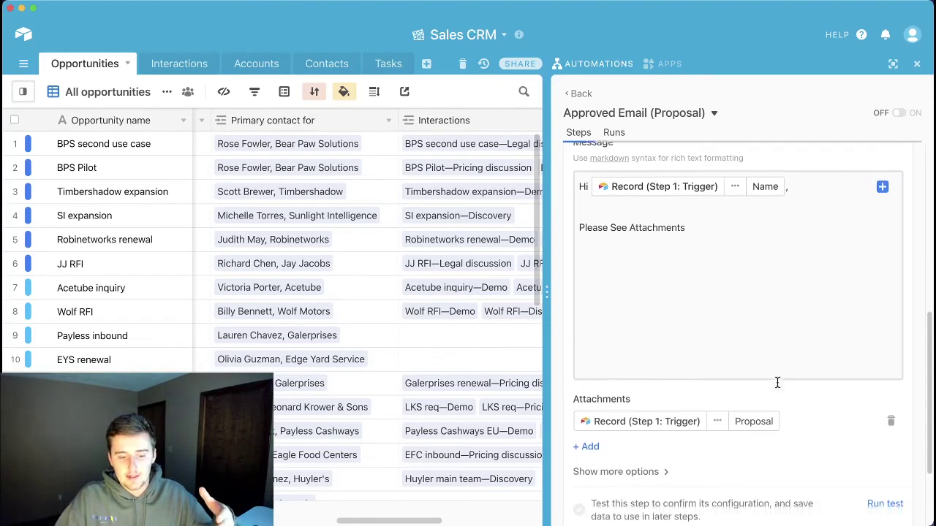
pyautogui.scroll(-2, 778, 382)
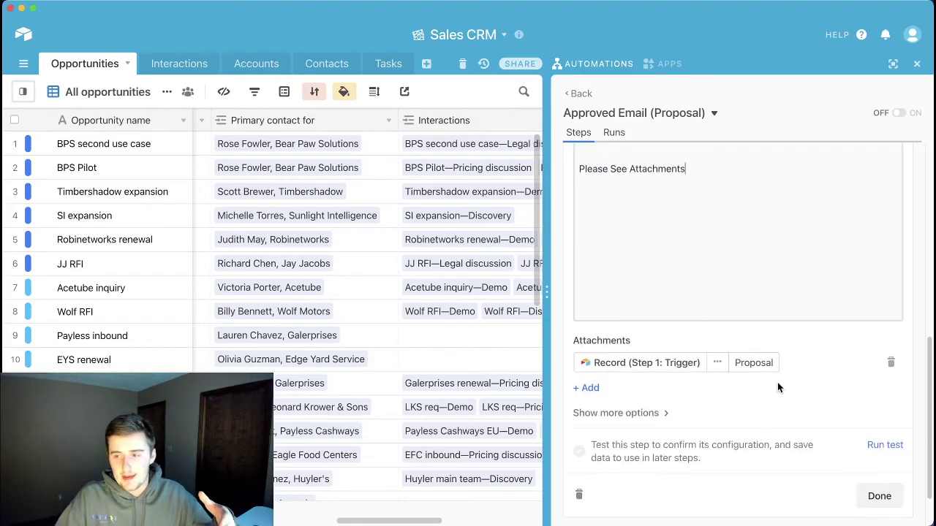
pyautogui.click(884, 448)
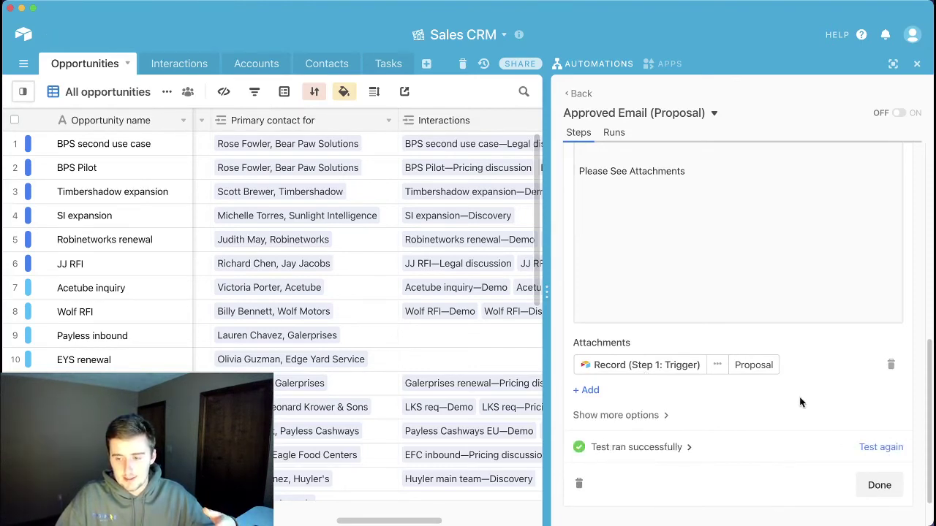
pyautogui.scroll(10, 800, 400)
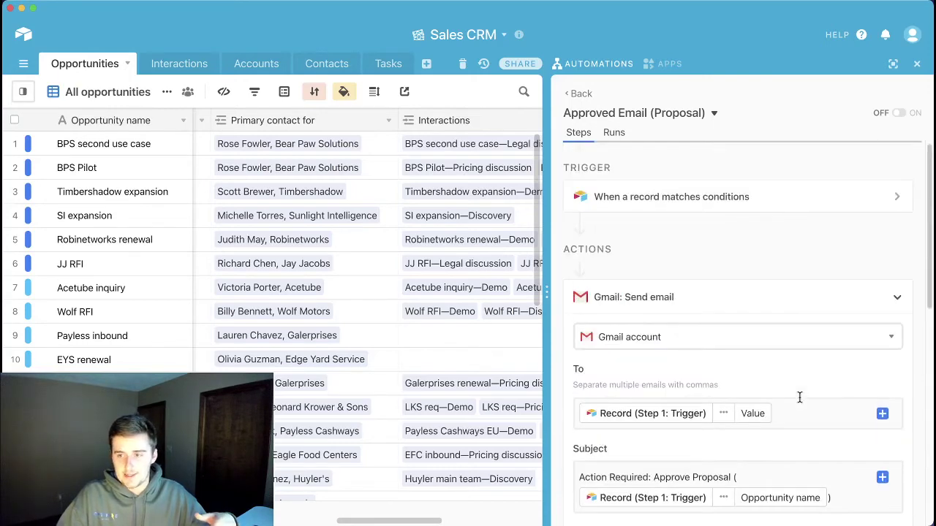
pyautogui.click(896, 298)
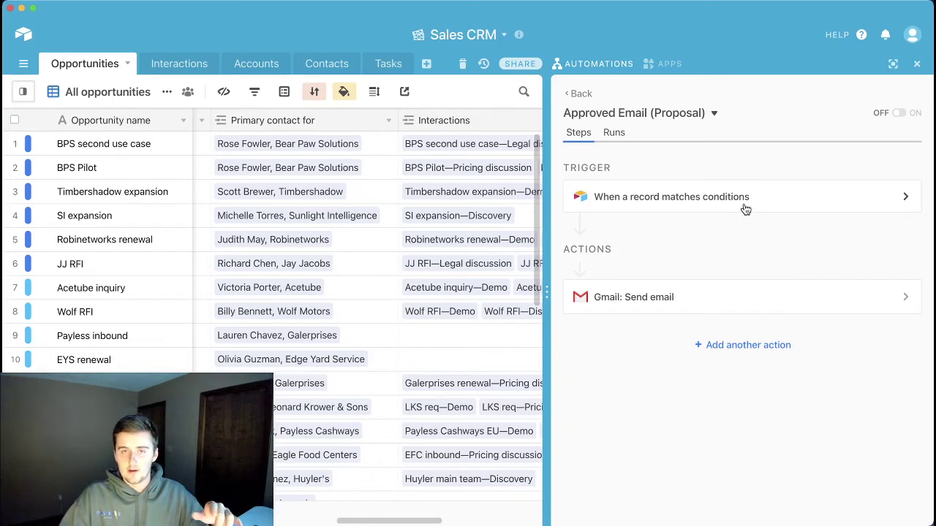
# Step: Review the trigger's matching conditions and switch the Approved Email (Proposal) automation on
pyautogui.click(745, 209)
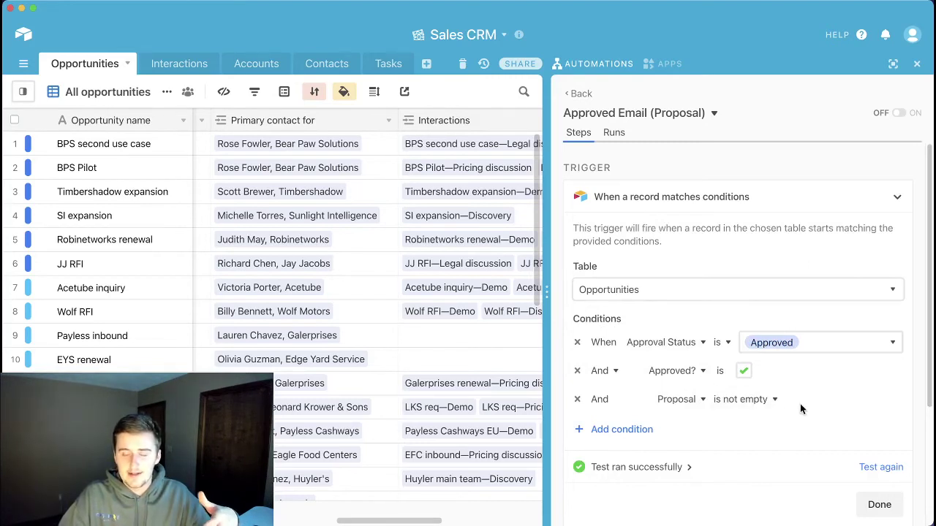
pyautogui.click(847, 203)
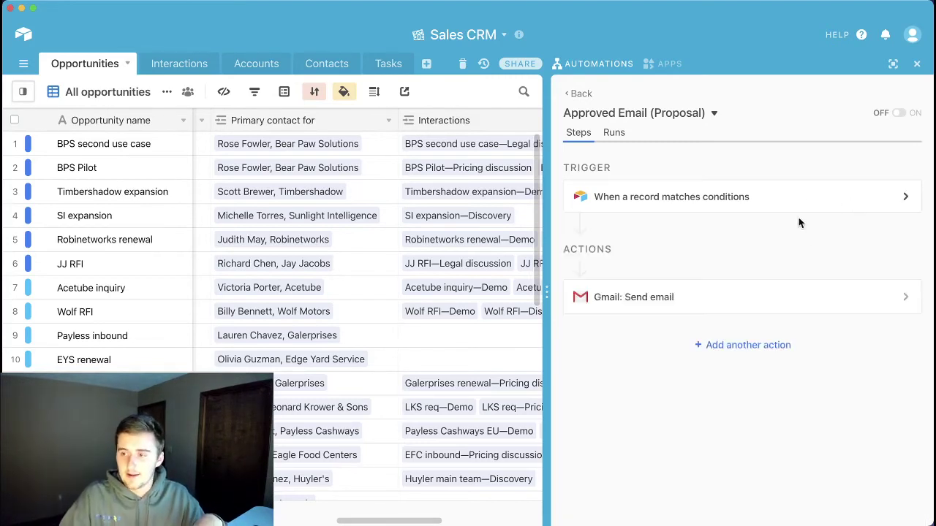
pyautogui.click(899, 116)
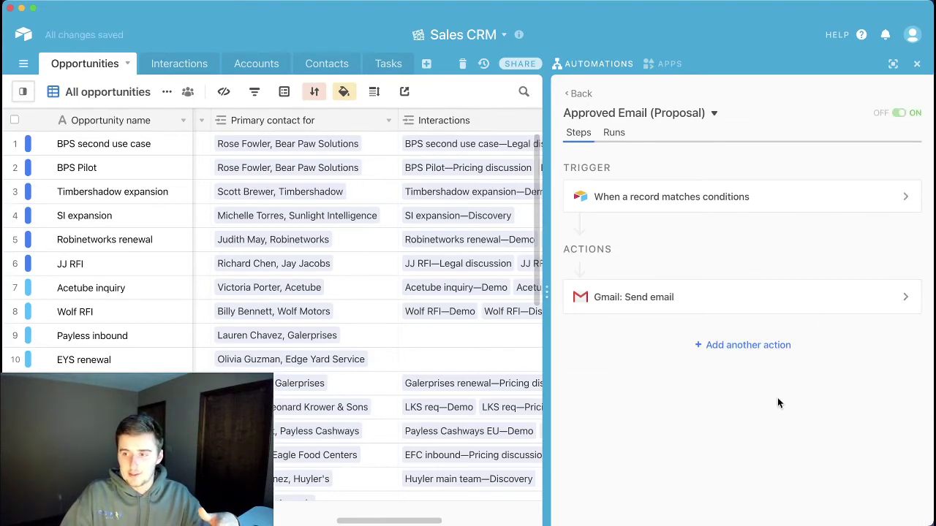
# Step: Add an Update record action for the Opportunities table, using the Record ID of the Step 1 trigger record
pyautogui.click(740, 350)
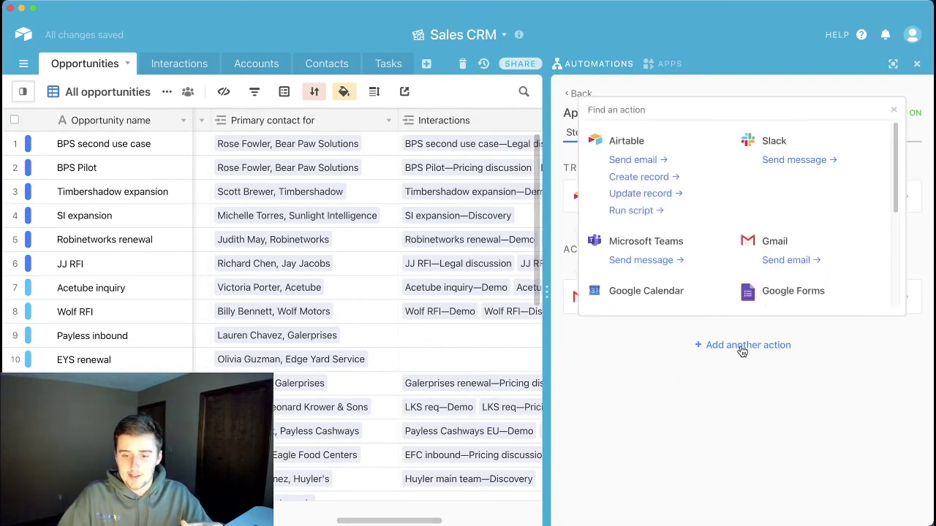
pyautogui.click(662, 194)
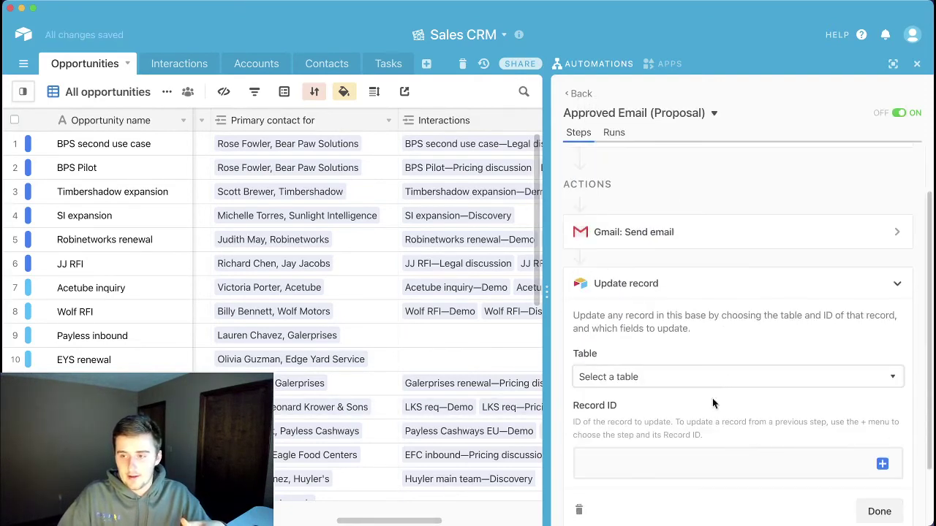
pyautogui.click(683, 376)
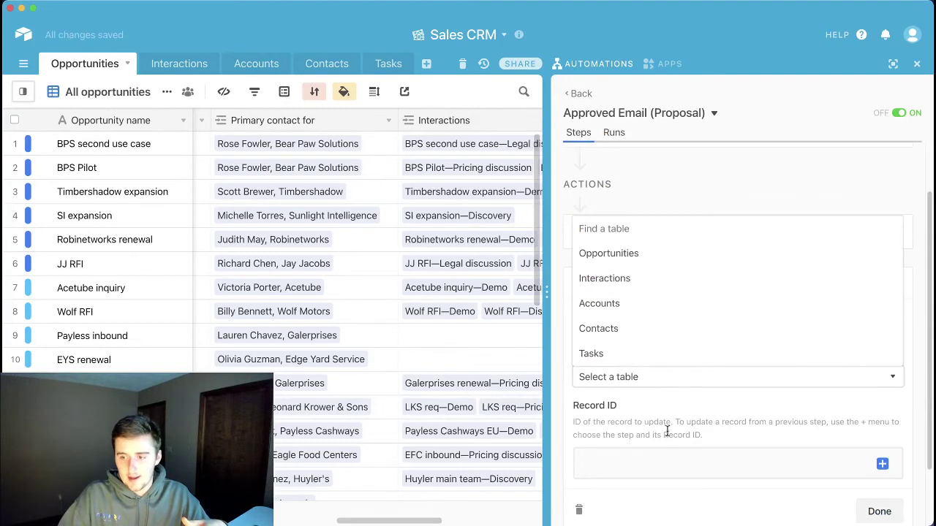
pyautogui.click(656, 254)
pyautogui.click(882, 464)
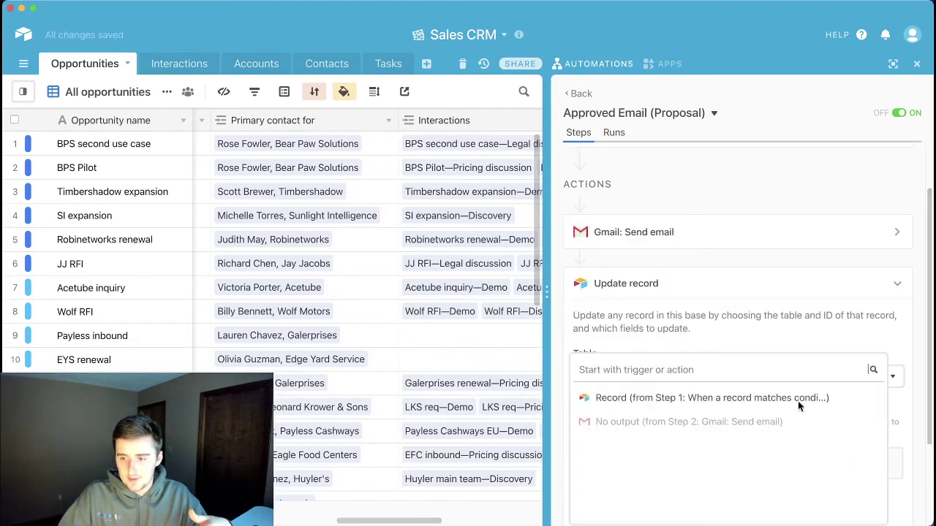
pyautogui.click(852, 397)
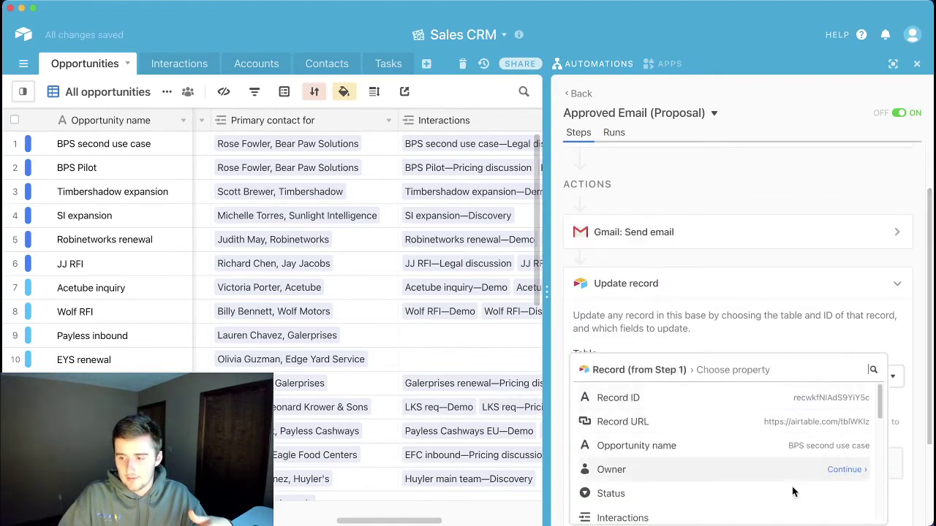
pyautogui.click(802, 398)
# Step: Add the Status field to the Update record action and set its value to "Negotiation"
pyautogui.scroll(-3, 800, 399)
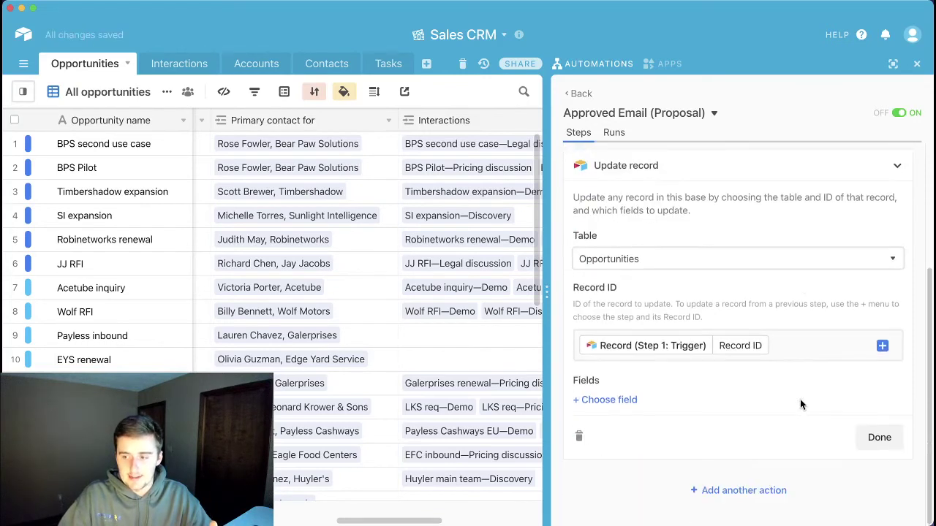
pyautogui.click(614, 402)
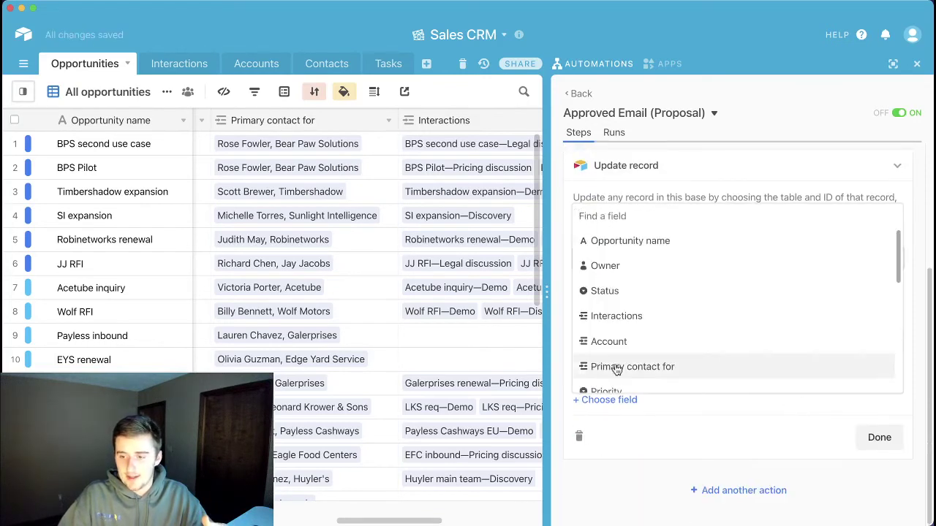
pyautogui.click(633, 289)
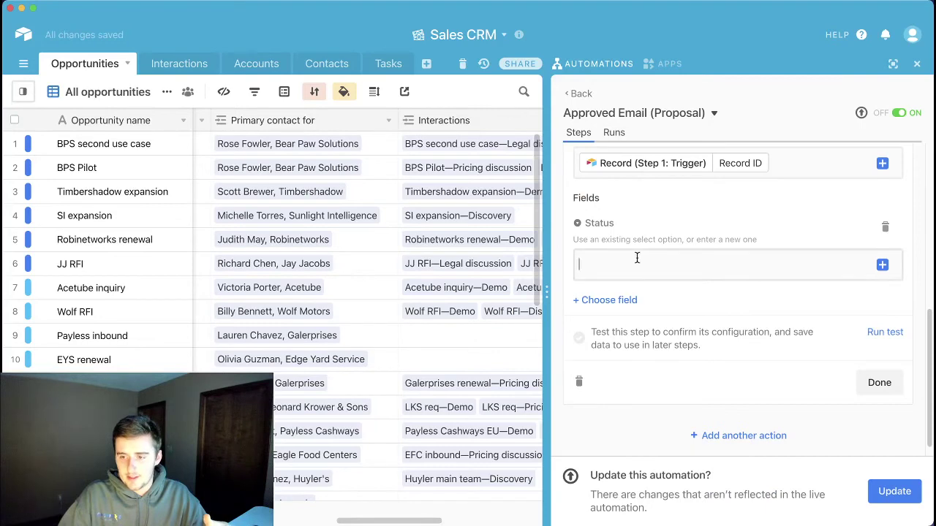
pyautogui.hscroll(5, 375, 507)
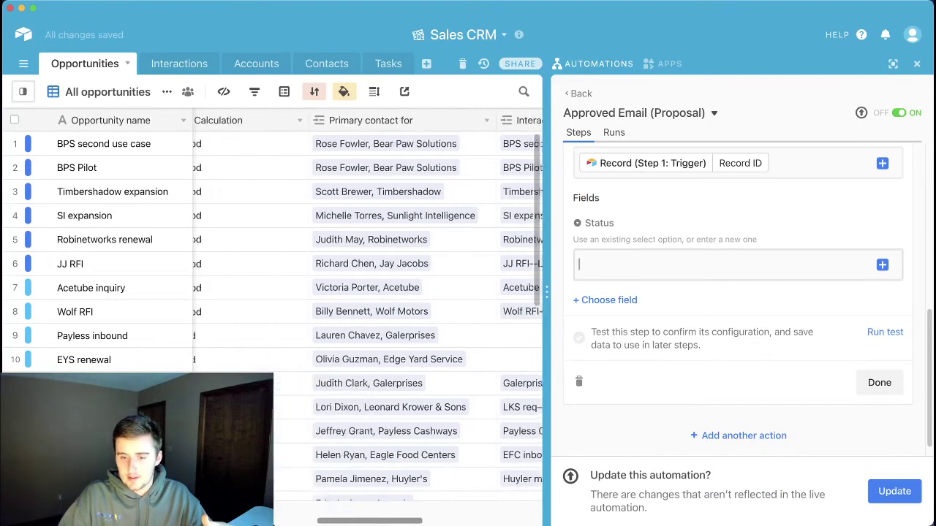
pyautogui.hscroll(-10, 377, 442)
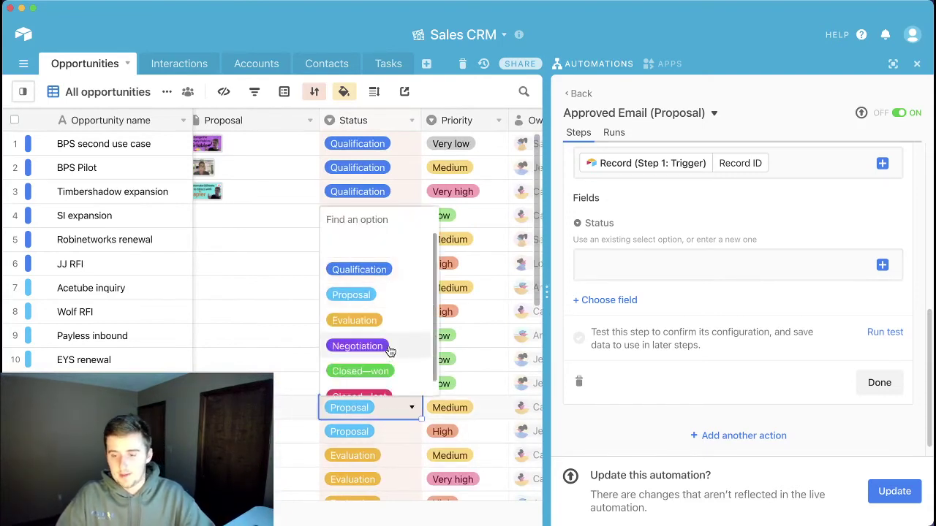
pyautogui.scroll(-1, 387, 348)
pyautogui.click(612, 268)
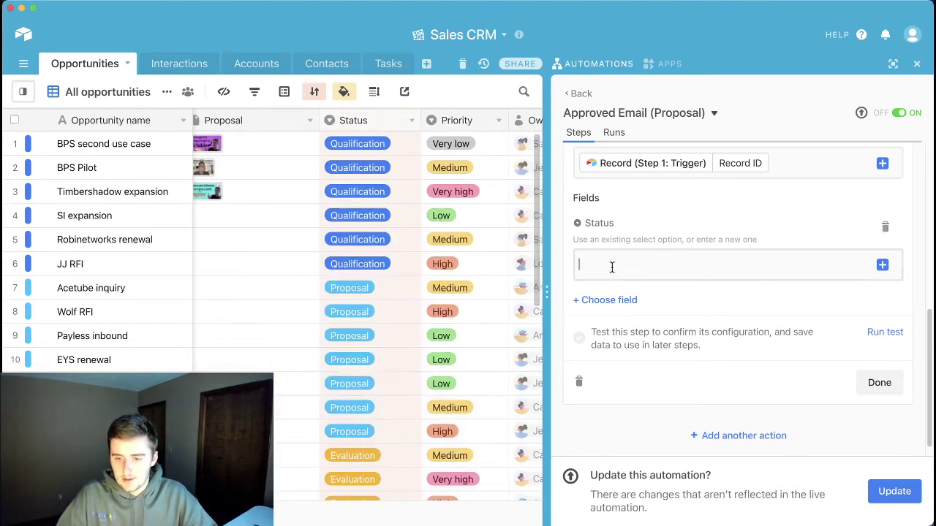
pyautogui.write('Negotiat')
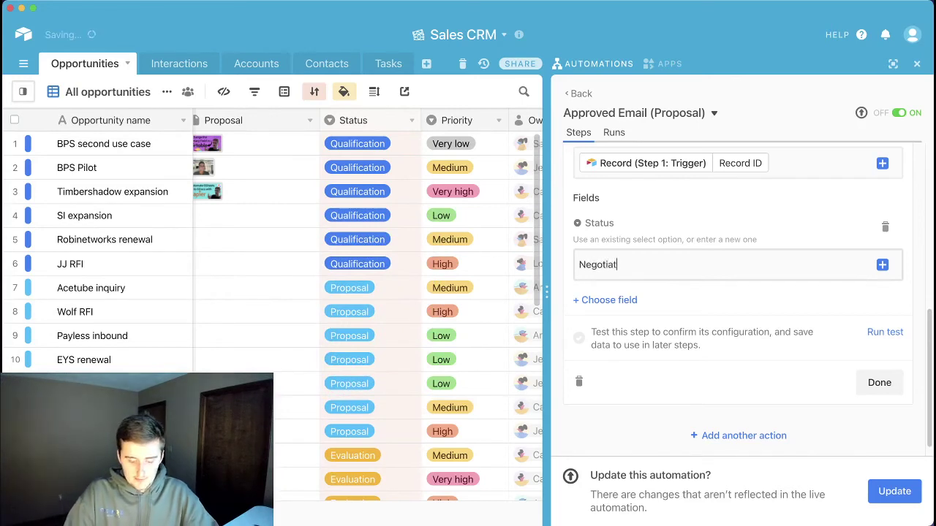
pyautogui.write('ion')
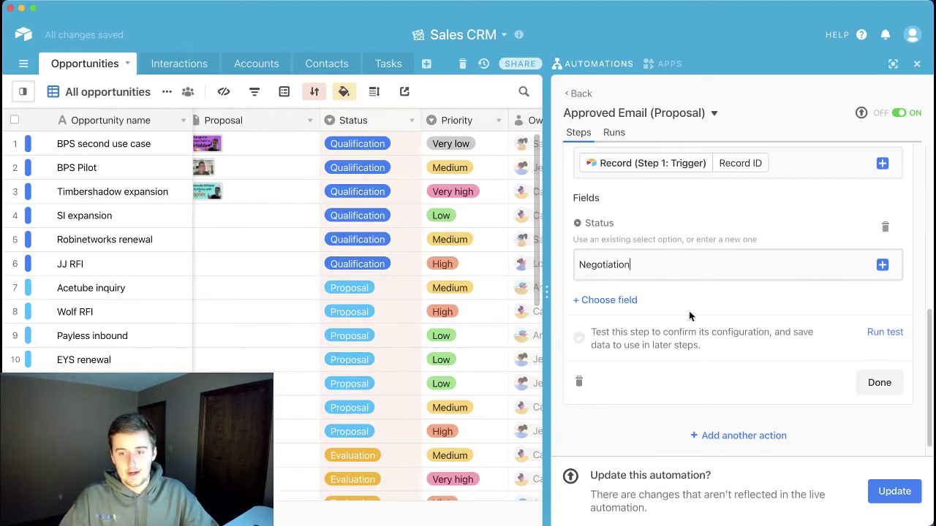
# Step: Test the Update record action and check the status of BPS second use case in the table
pyautogui.click(886, 333)
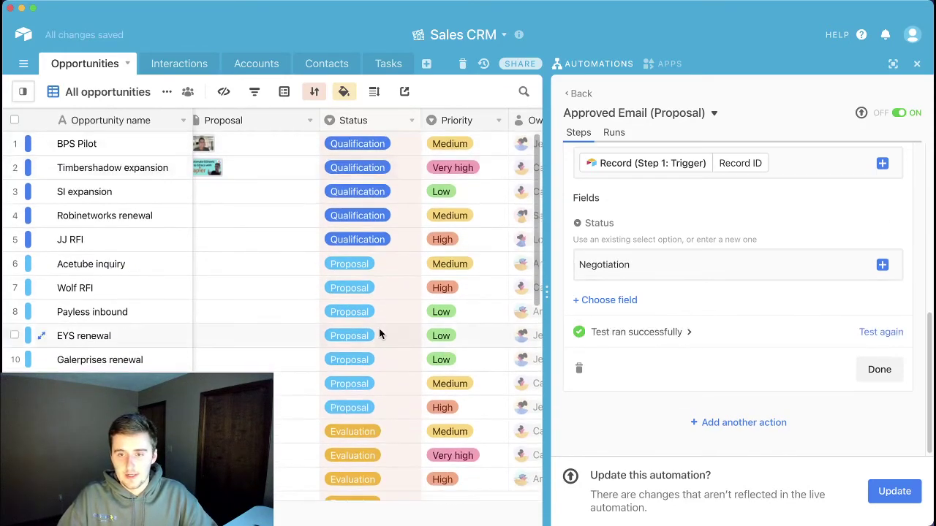
pyautogui.scroll(-10, 378, 334)
pyautogui.scroll(1, 372, 315)
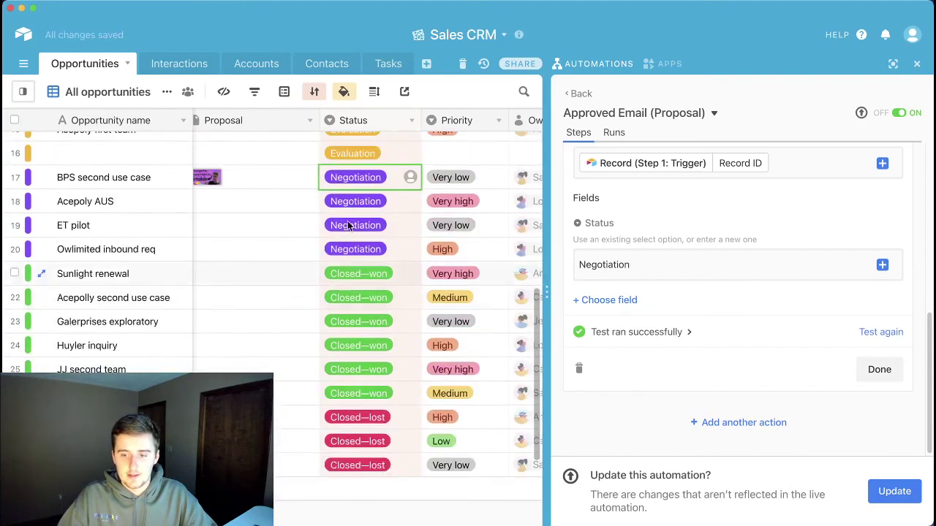
# Step: Finish the Update record action, apply the changes to the live automation, and close the automation editor
pyautogui.click(877, 370)
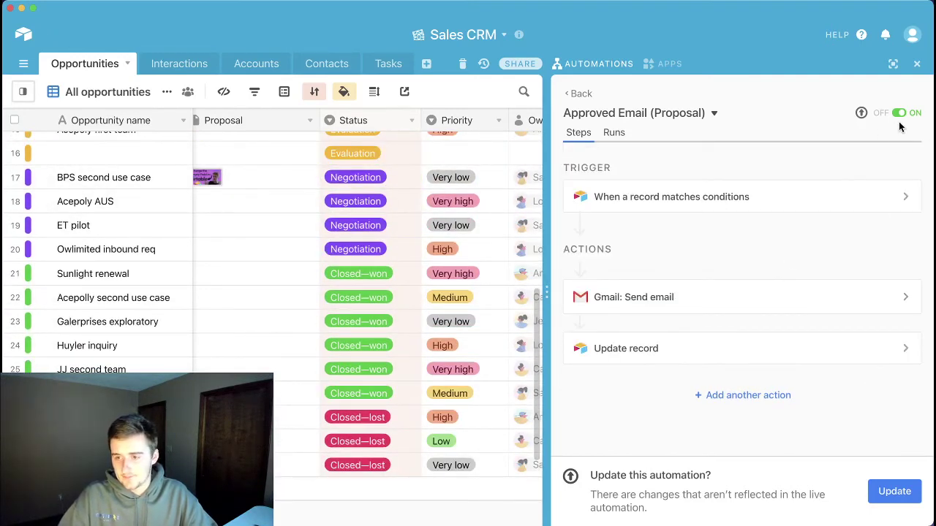
pyautogui.click(894, 493)
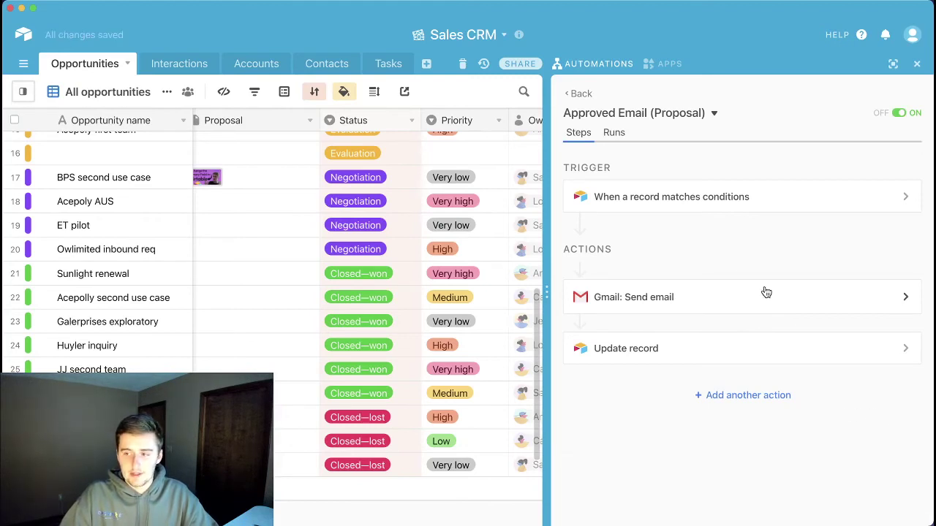
pyautogui.click(915, 65)
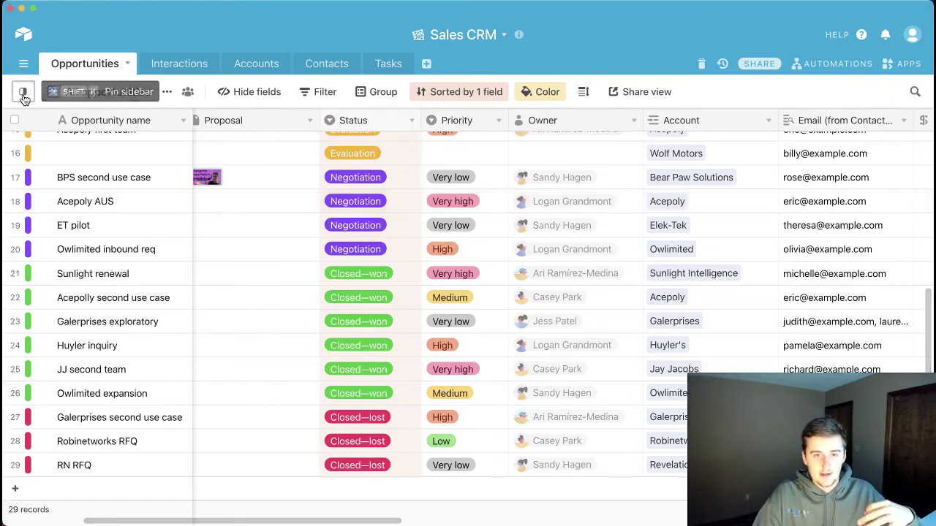
# Step: Create a new grid view for the Opportunities table and name it "Proposal Email Automation"
pyautogui.click(24, 92)
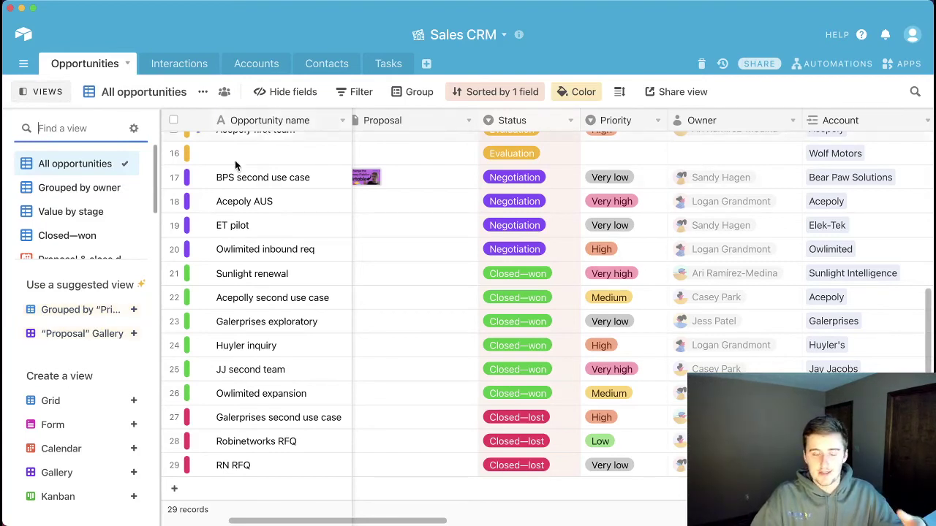
pyautogui.scroll(-3, 95, 204)
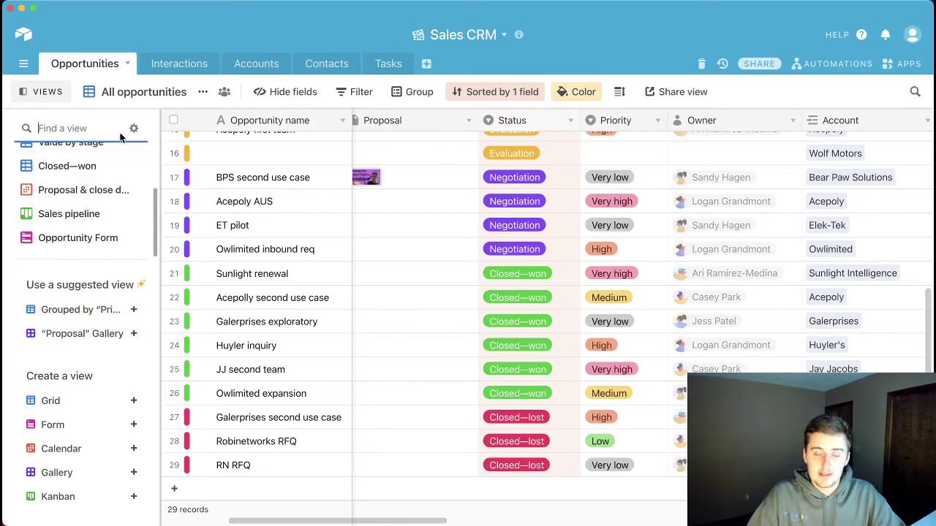
pyautogui.click(115, 408)
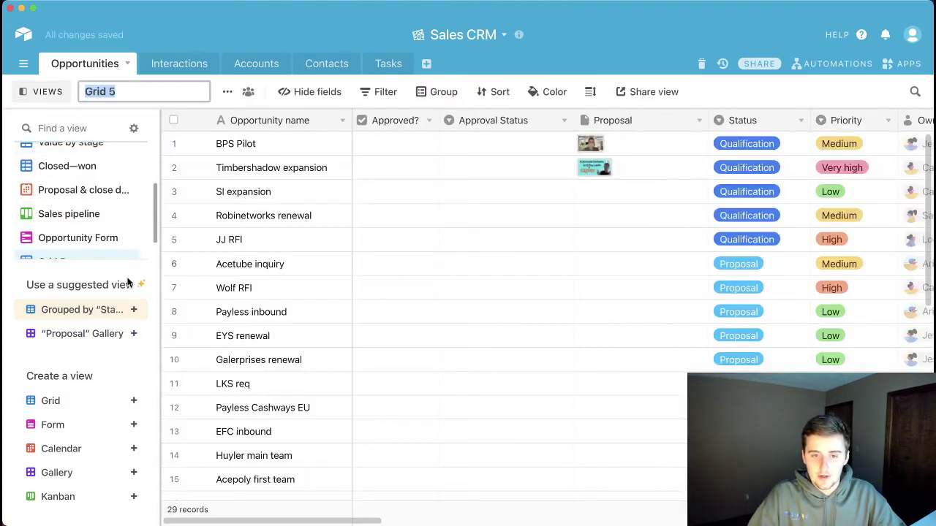
pyautogui.write('Proj')
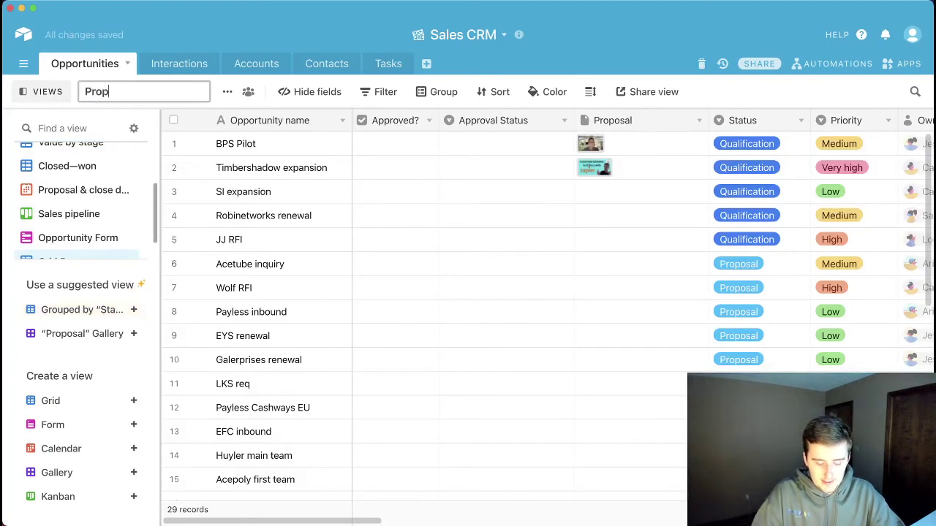
pyautogui.press('BackSpace')
pyautogui.write('ps')
pyautogui.press('BackSpace')
pyautogui.write('os')
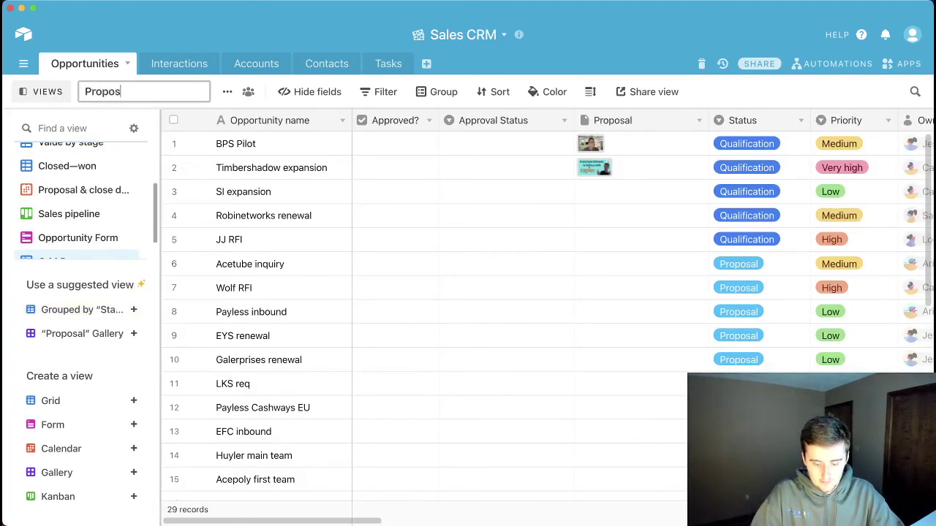
pyautogui.write('al Email A')
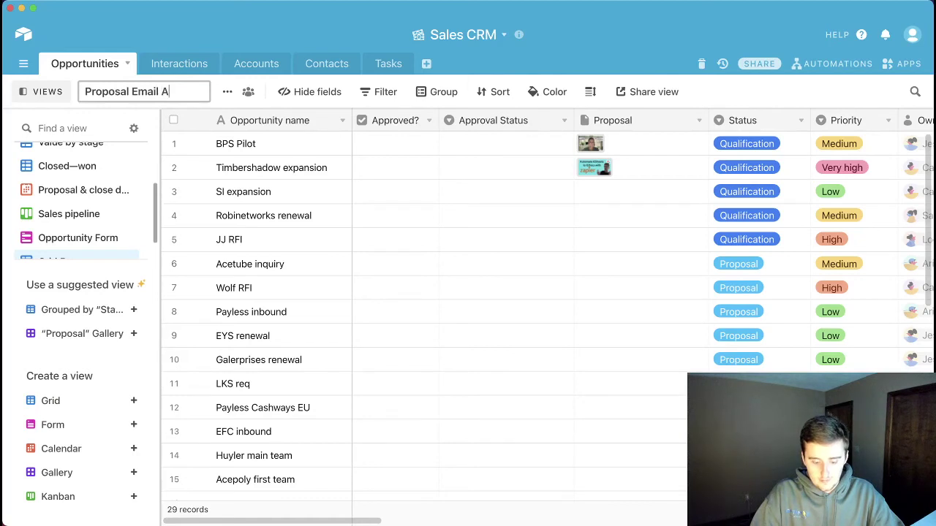
pyautogui.write('utomation')
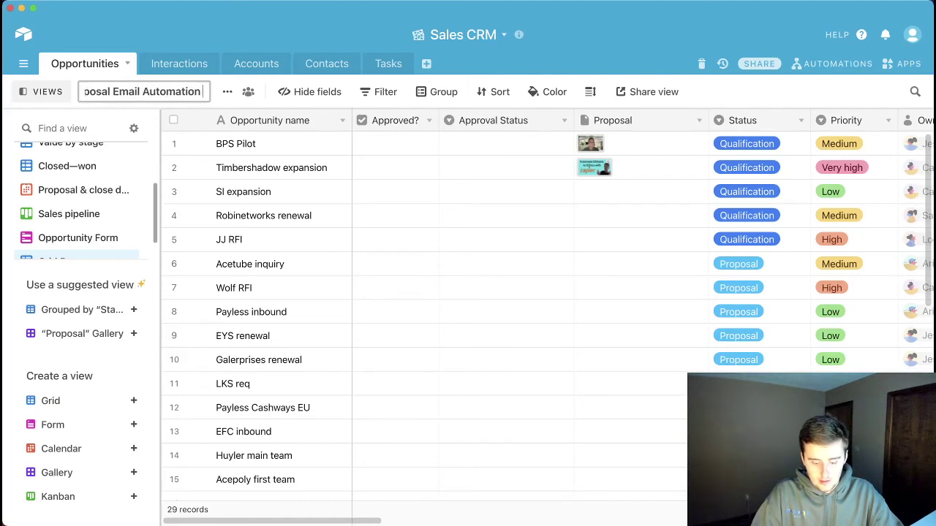
pyautogui.click(242, 311)
# Step: Filter the Proposal Email Automation view to records where "Approved?" is checked
pyautogui.click(402, 95)
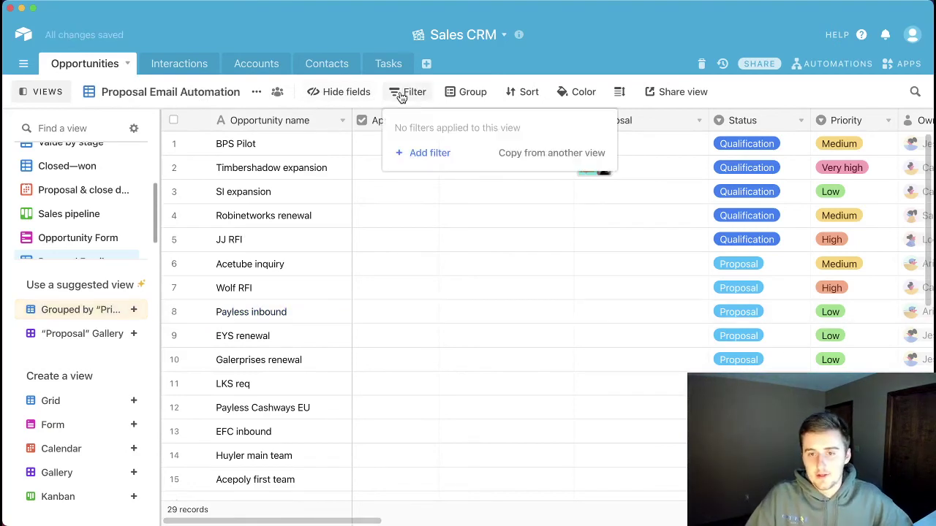
pyautogui.click(413, 155)
pyautogui.click(476, 129)
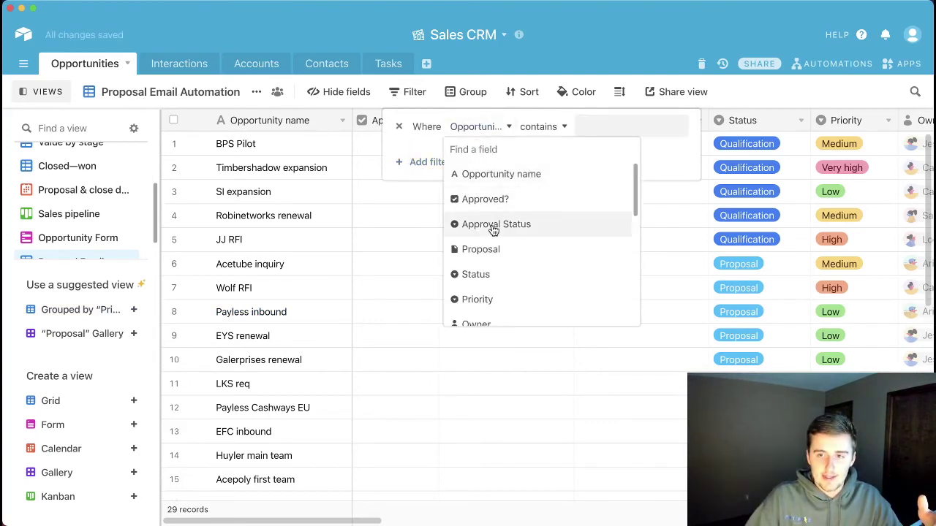
pyautogui.click(492, 199)
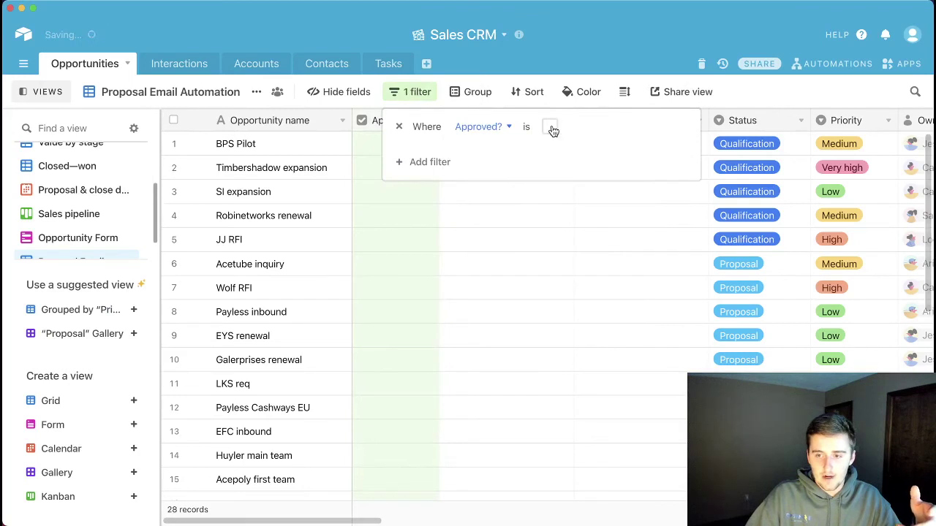
pyautogui.click(550, 127)
# Step: Add a second filter condition requiring Approval Status to be "Approved"
pyautogui.click(415, 163)
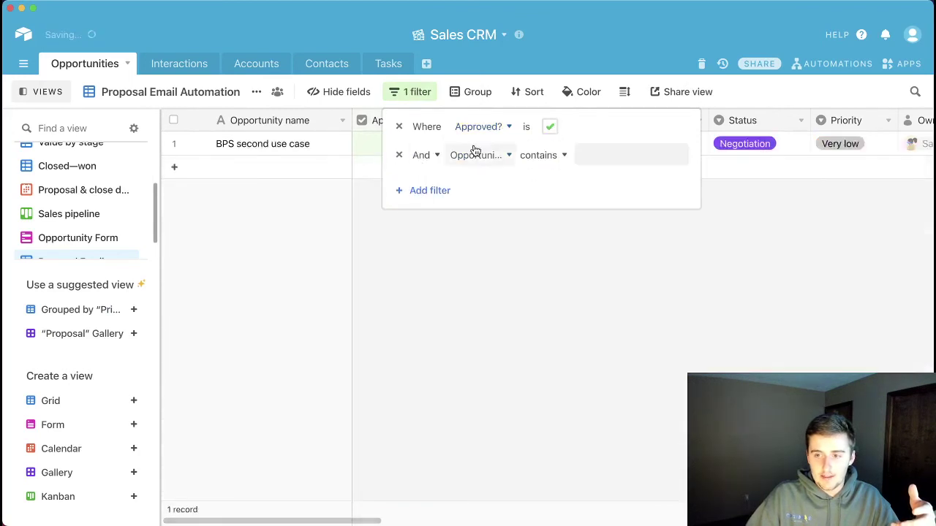
pyautogui.click(476, 155)
pyautogui.click(543, 262)
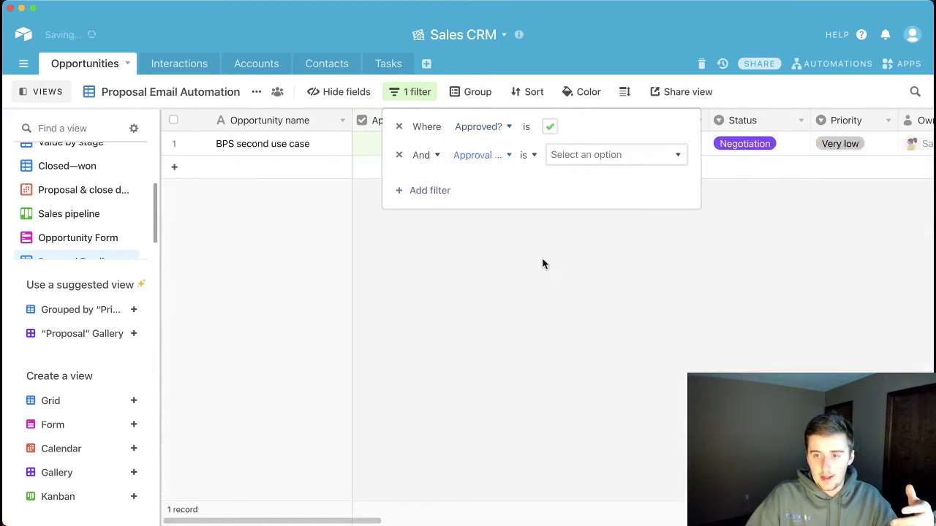
pyautogui.click(606, 157)
pyautogui.click(573, 200)
# Step: Add a third filter condition requiring the Proposal field to be not empty, and close the filter settings
pyautogui.click(441, 190)
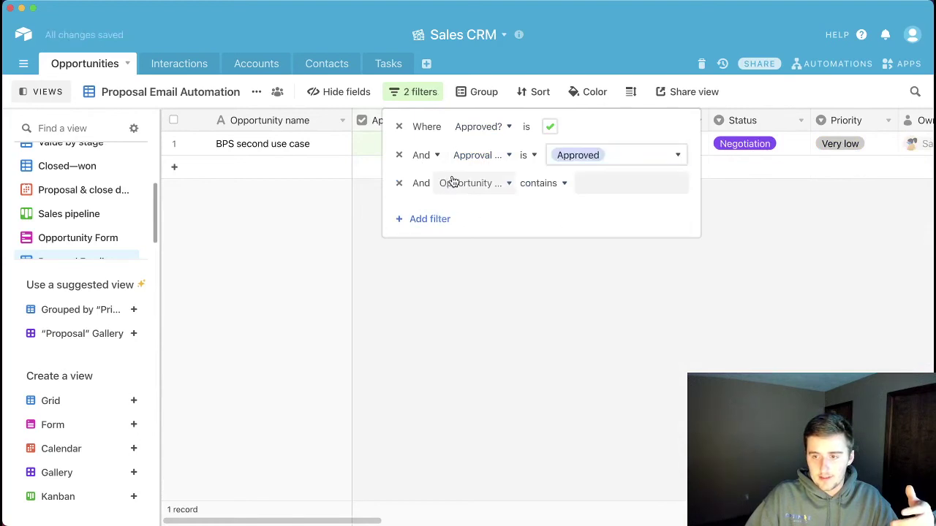
pyautogui.click(451, 182)
pyautogui.click(534, 302)
pyautogui.click(552, 184)
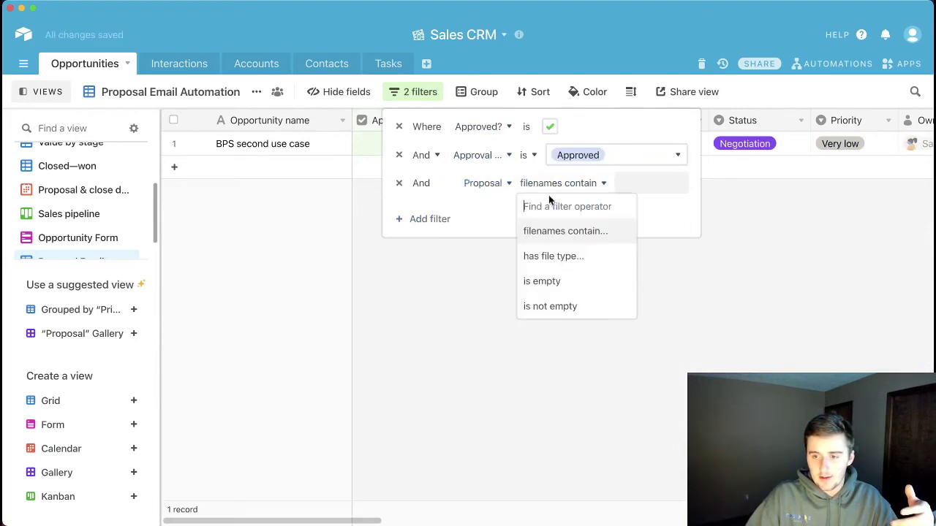
pyautogui.click(549, 315)
pyautogui.click(481, 328)
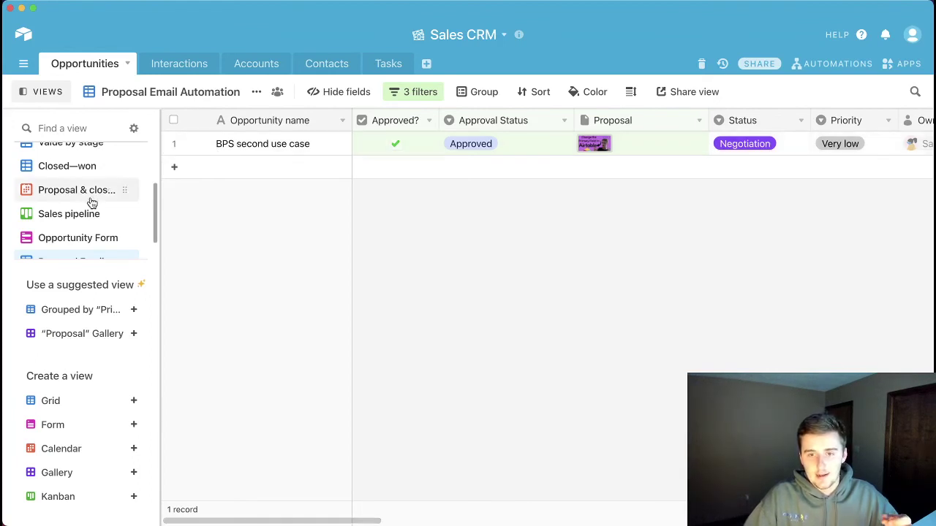
# Step: Change the Proposal Email Automation view to a locked view, giving "automation" as the reason for locking
pyautogui.scroll(-1, 88, 203)
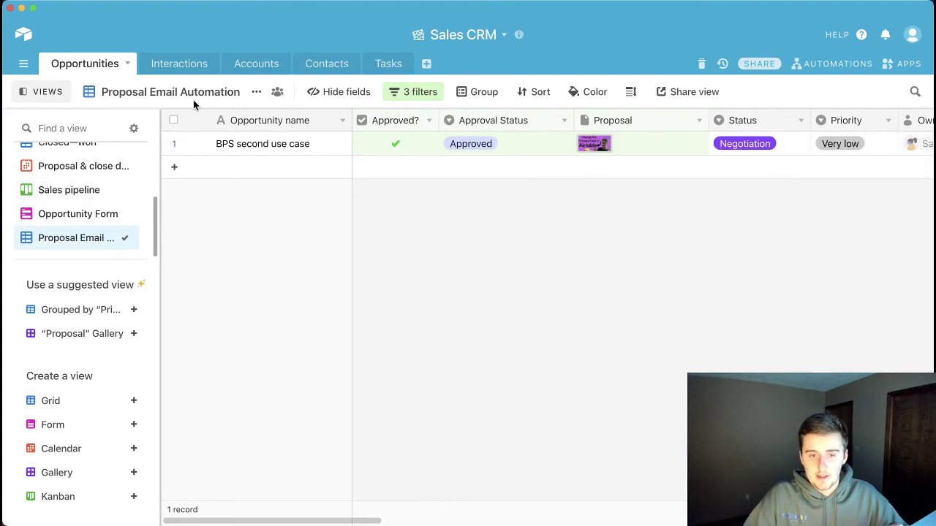
pyautogui.click(257, 93)
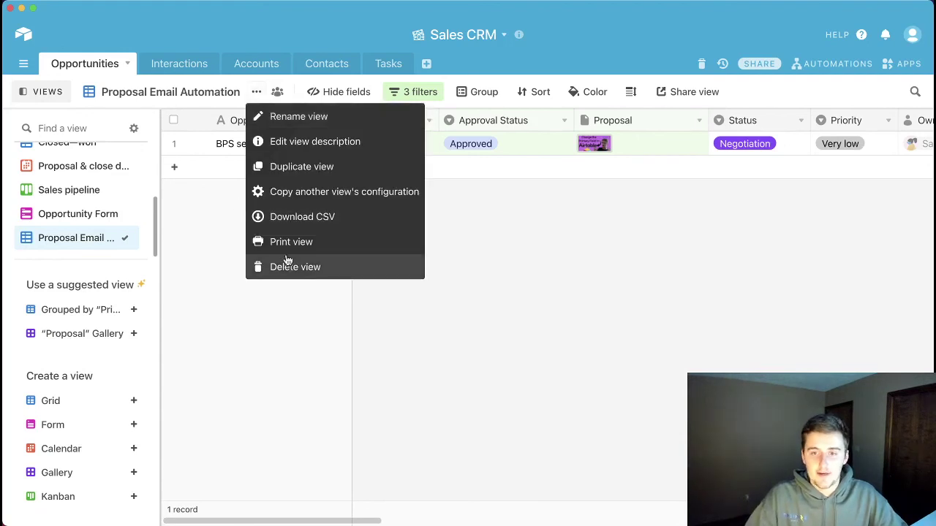
pyautogui.click(206, 212)
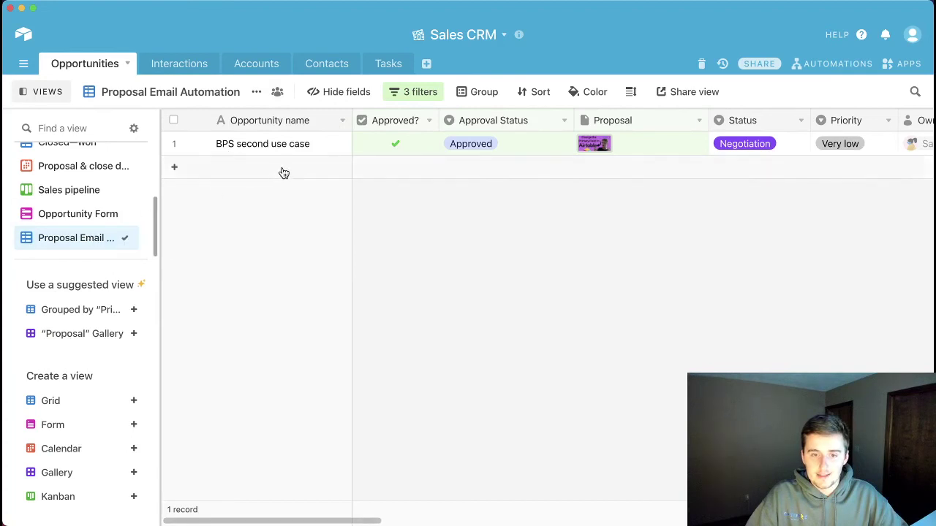
pyautogui.click(278, 93)
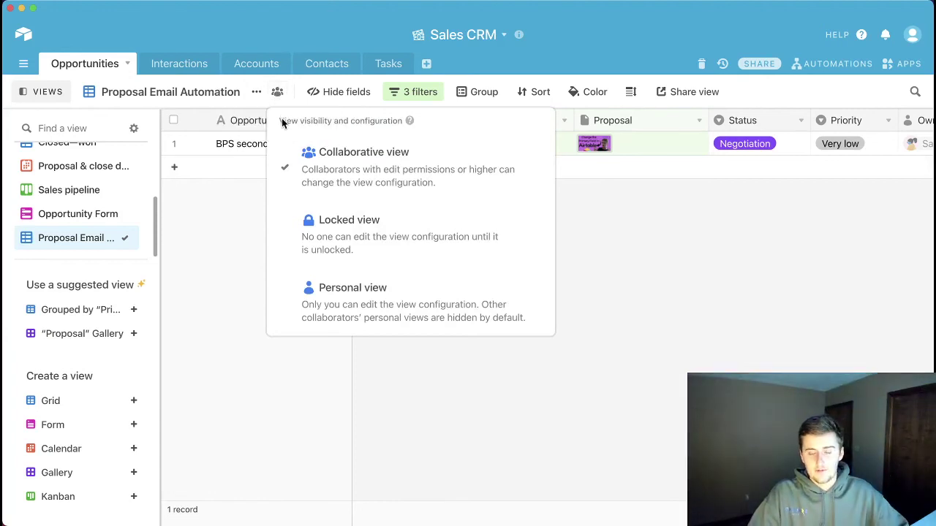
pyautogui.click(360, 226)
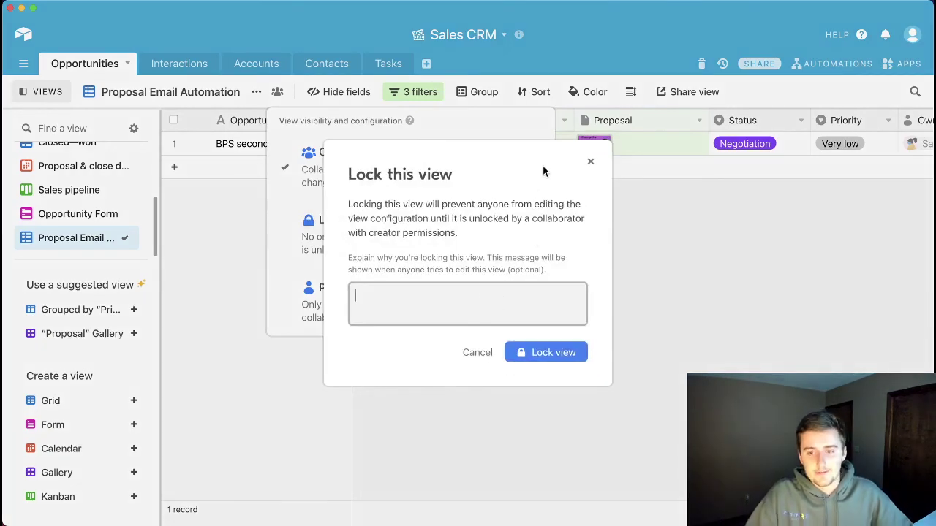
pyautogui.write('auo')
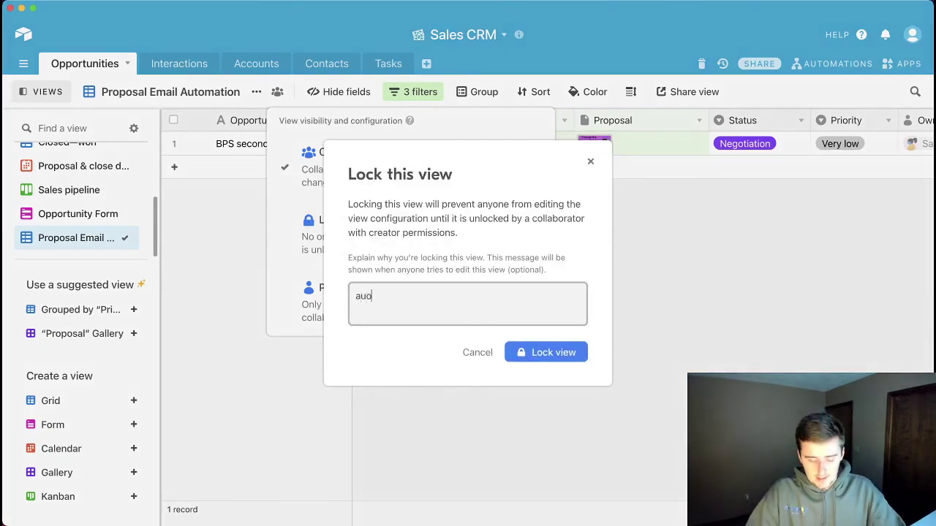
pyautogui.write('omation')
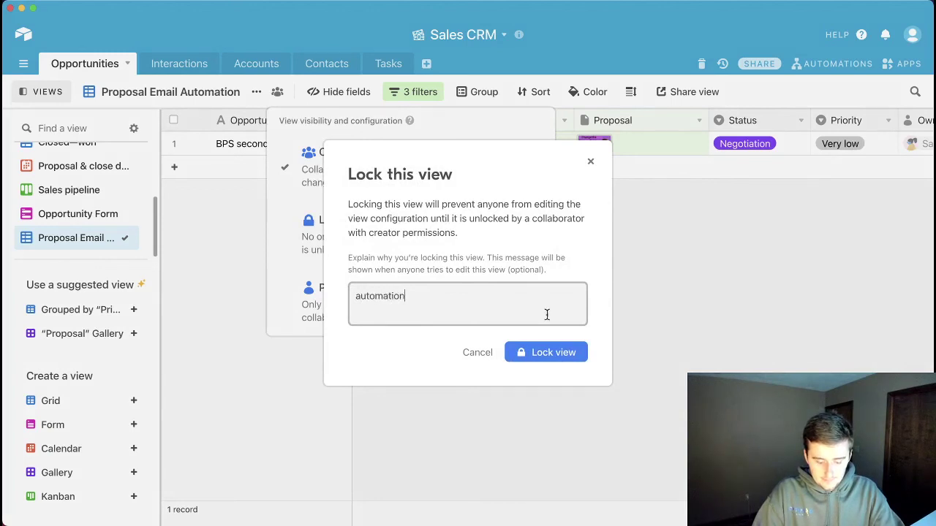
pyautogui.click(552, 353)
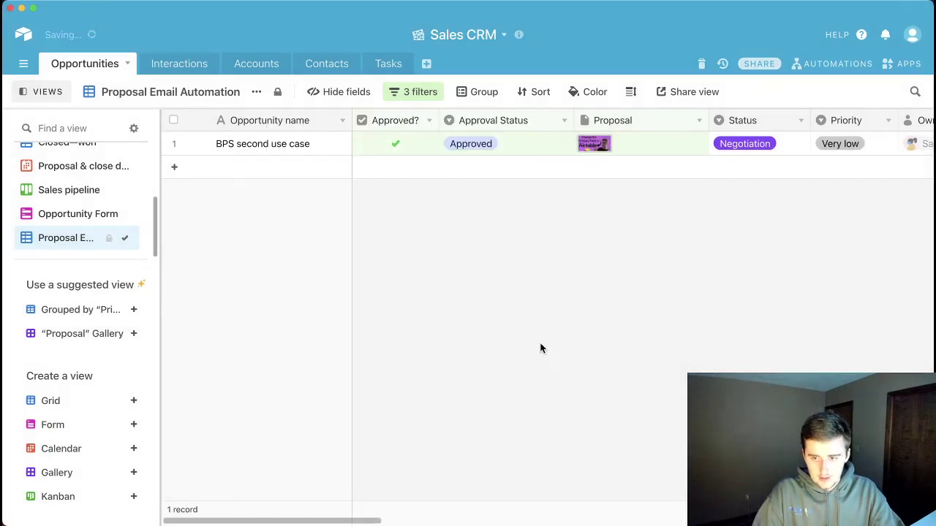